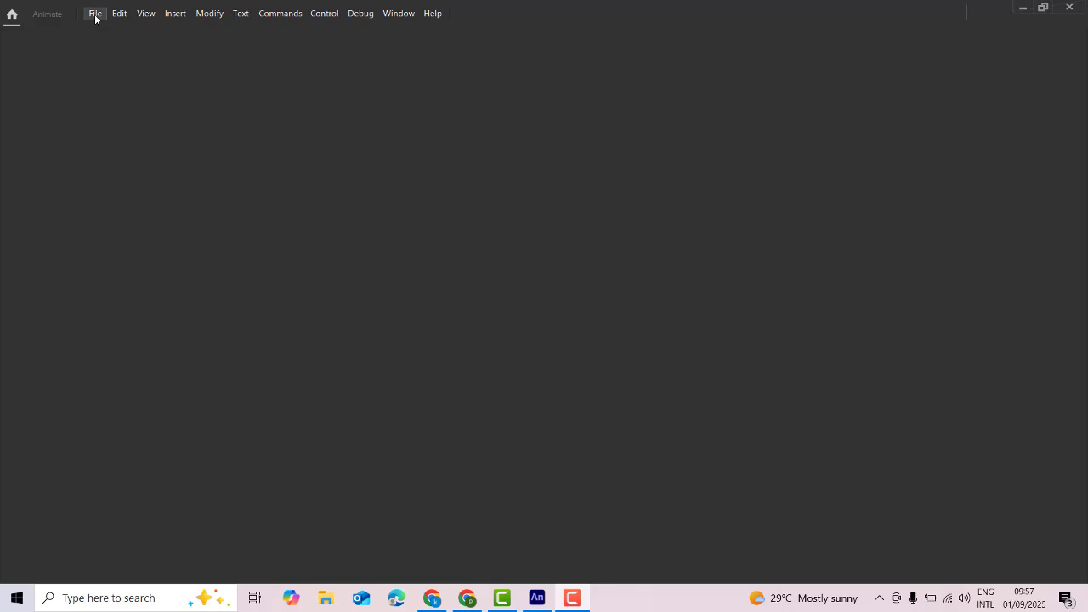
Create a new document from the Character Animation Full HD 1920×1080 preset
click(127, 597)
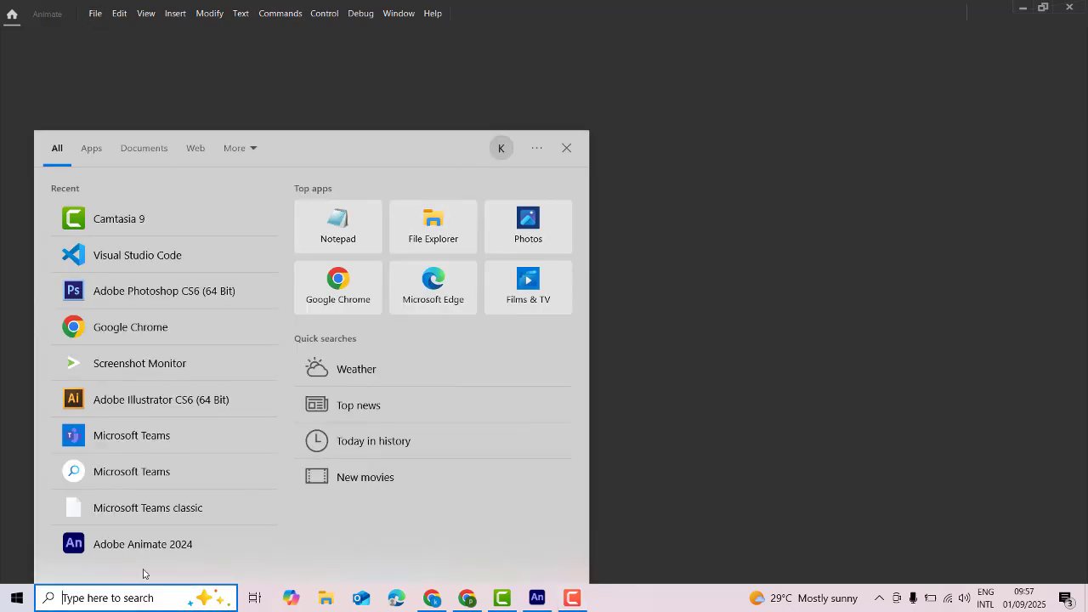
click(755, 395)
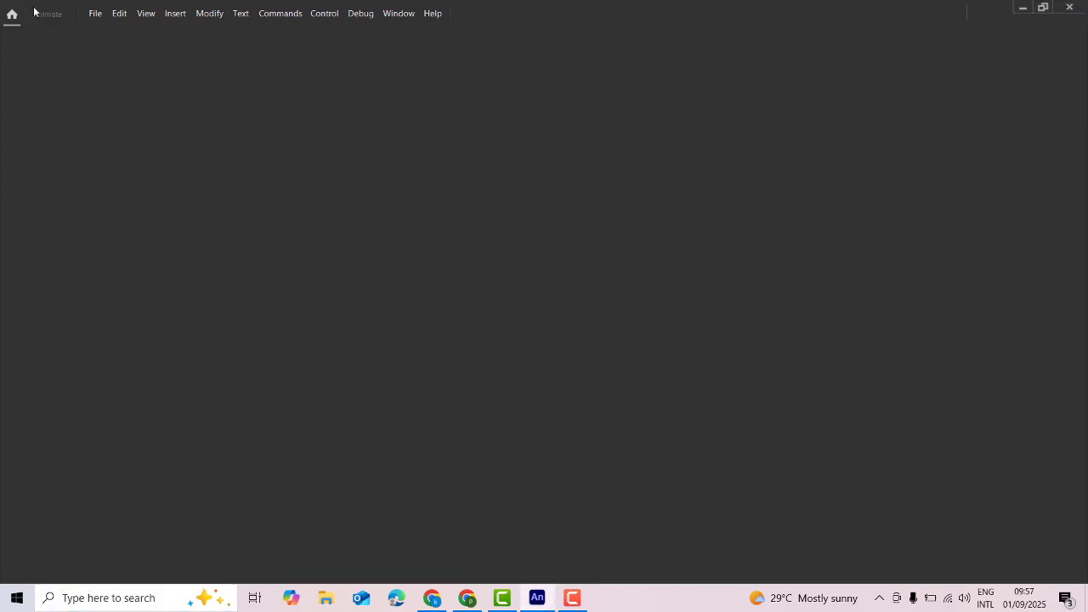
click(96, 12)
click(102, 31)
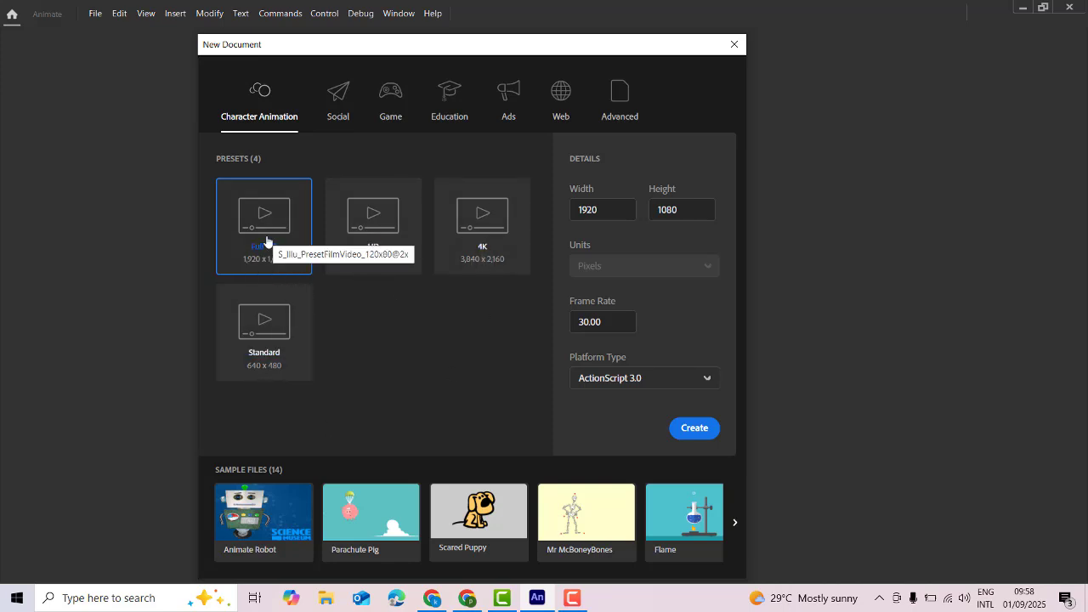
click(699, 431)
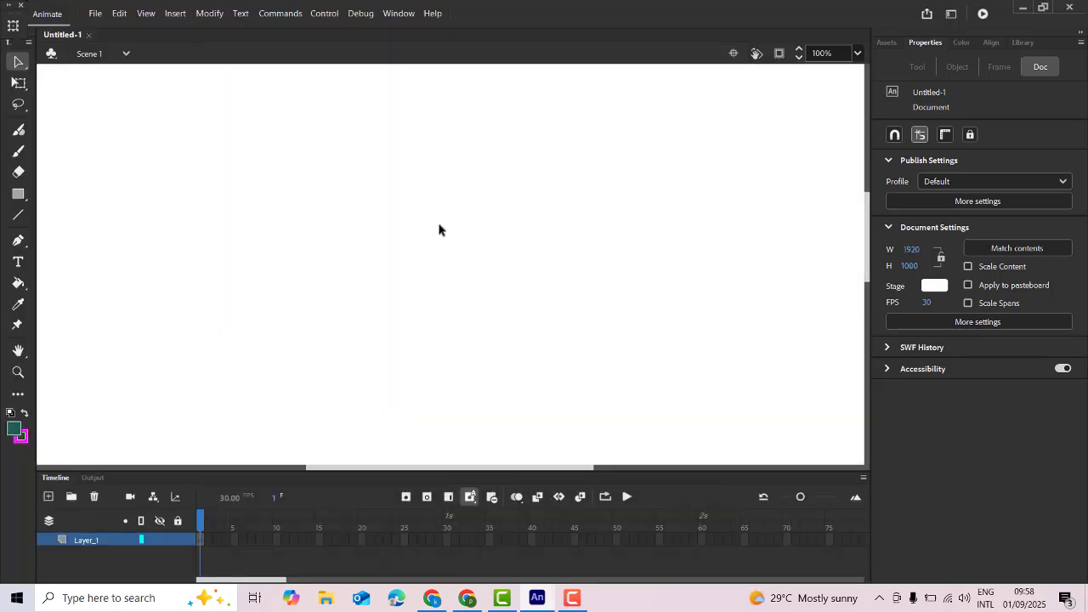
Zoom the view until the whole 1920×1080 white stage fits at 40%
scroll(384, 263, up, 5)
scroll(385, 266, down, 4)
scroll(381, 265, down, 2)
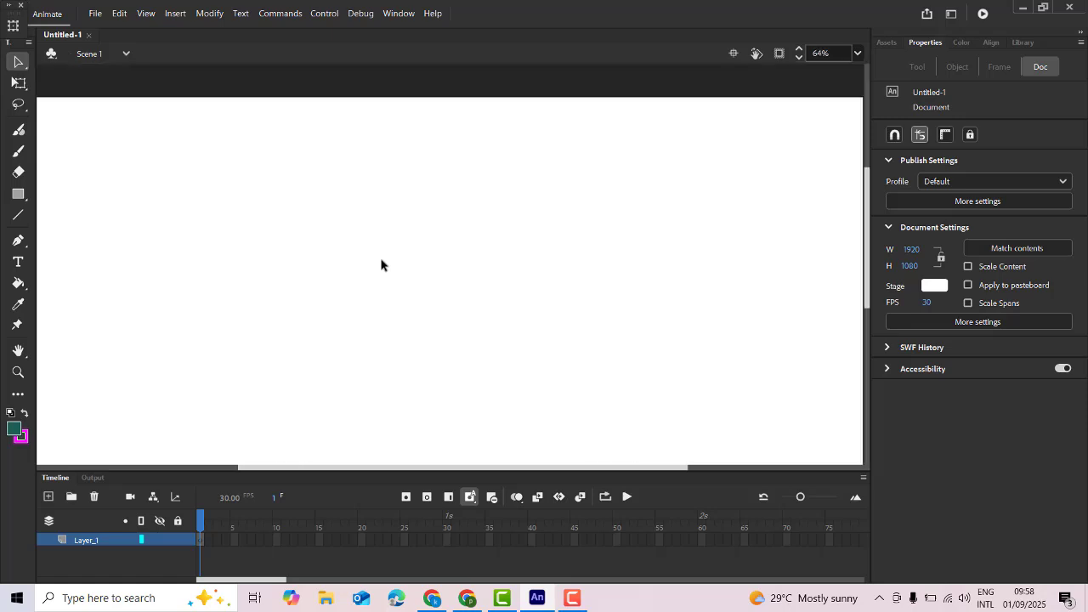
scroll(381, 264, down, 2)
scroll(382, 260, up, 2)
scroll(382, 260, down, 2)
scroll(379, 275, up, 2)
scroll(379, 324, down, 2)
scroll(381, 328, up, 2)
scroll(382, 331, down, 2)
scroll(381, 332, up, 1)
scroll(381, 332, up, 1)
scroll(382, 331, down, 1)
scroll(382, 333, up, 2)
scroll(380, 338, down, 2)
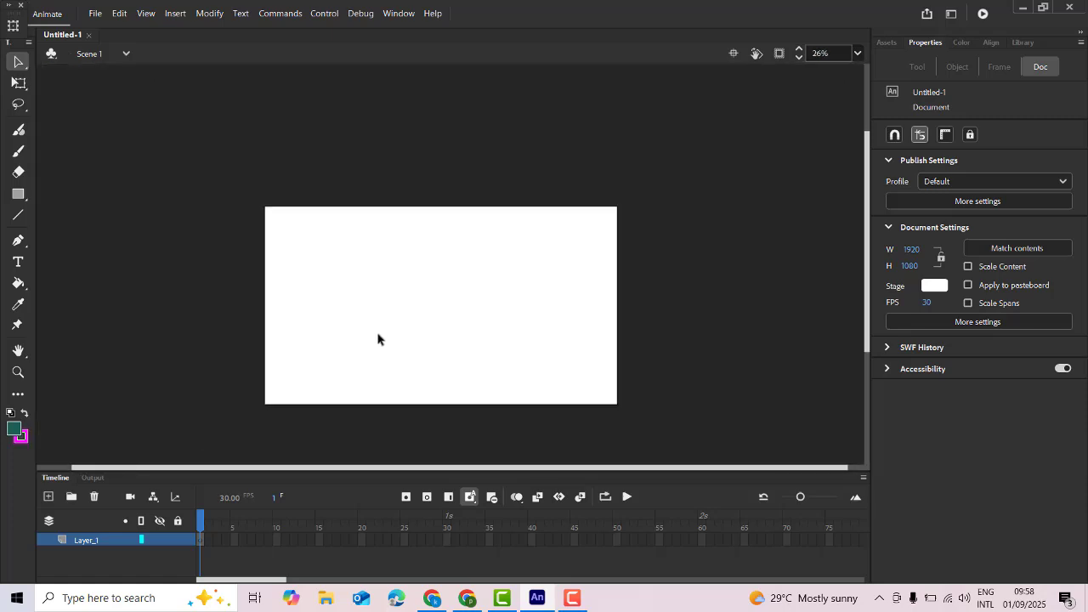
scroll(391, 365, down, 1)
scroll(398, 385, up, 2)
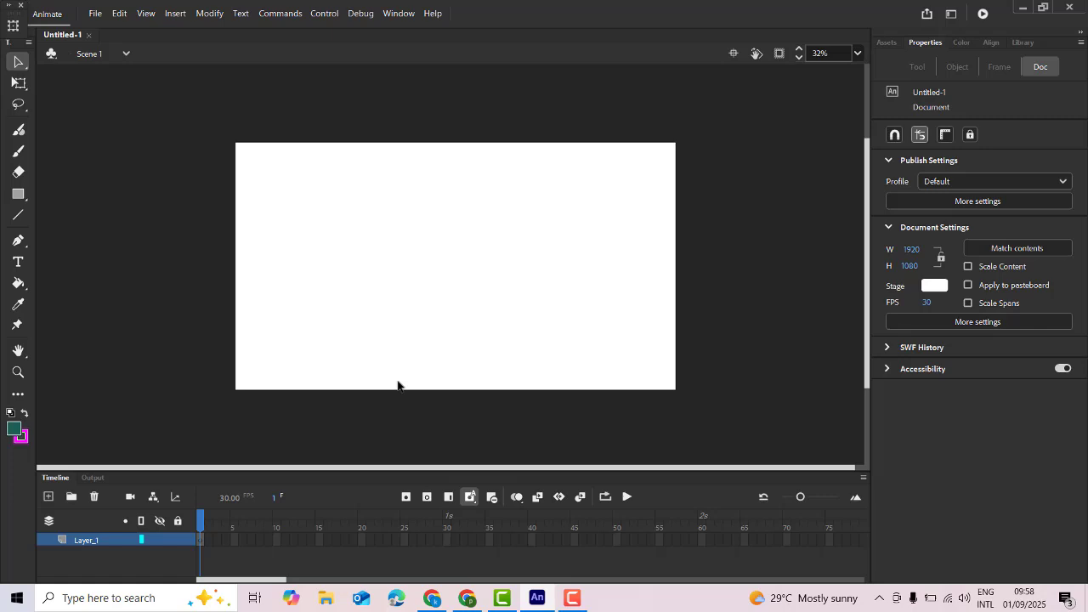
scroll(399, 384, up, 2)
scroll(399, 311, down, 3)
scroll(411, 291, up, 2)
scroll(424, 190, down, 2)
scroll(422, 170, up, 2)
scroll(403, 97, down, 2)
scroll(462, 262, up, 3)
scroll(459, 318, down, 2)
scroll(459, 316, up, 2)
scroll(456, 308, up, 3)
scroll(457, 307, down, 3)
scroll(457, 307, up, 3)
scroll(457, 307, down, 1)
scroll(443, 247, down, 2)
scroll(437, 233, up, 2)
scroll(437, 233, down, 2)
scroll(437, 233, down, 1)
scroll(437, 233, up, 3)
scroll(437, 233, down, 4)
scroll(437, 234, up, 2)
scroll(436, 234, down, 1)
scroll(436, 234, up, 2)
scroll(437, 238, up, 1)
scroll(437, 242, down, 1)
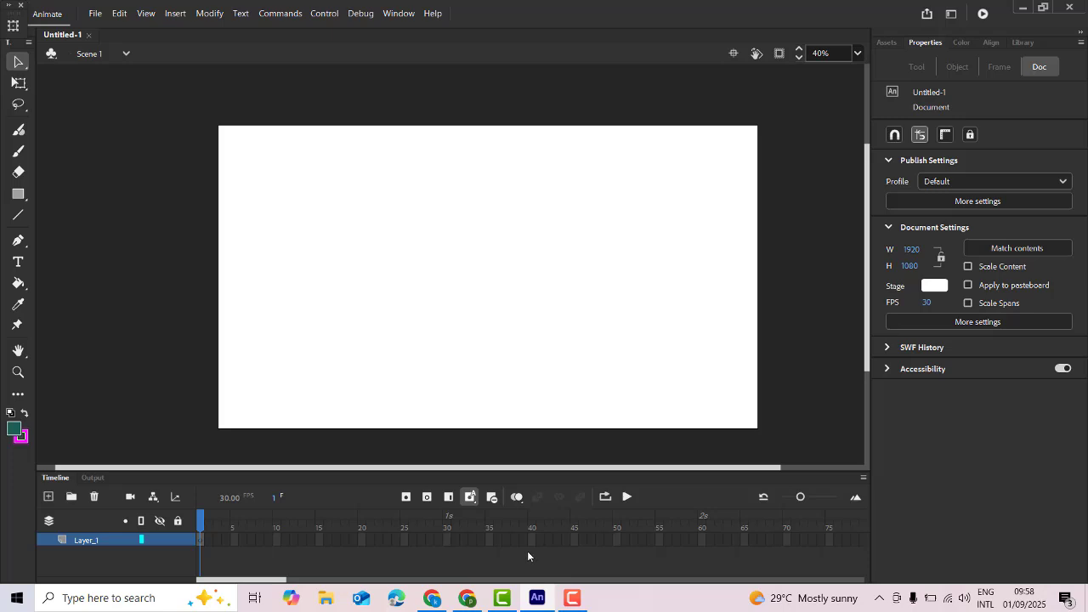
Raise the Timeline panel's top divider slightly and settle the stage view
drag(474, 470, 479, 425)
scroll(607, 316, down, 3)
scroll(714, 257, up, 3)
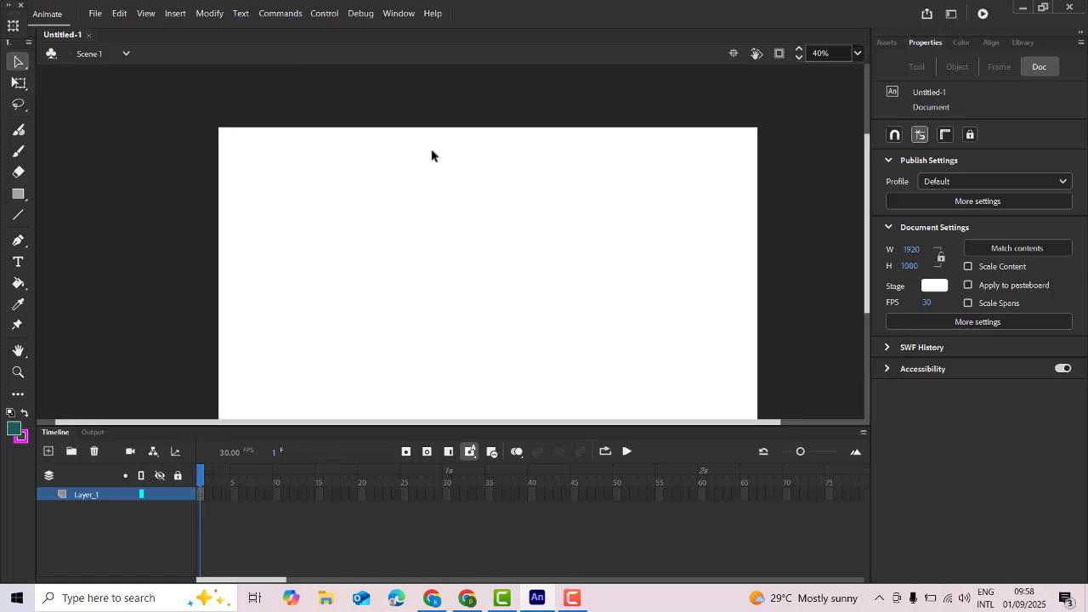
drag(868, 238, 872, 267)
drag(596, 444, 595, 464)
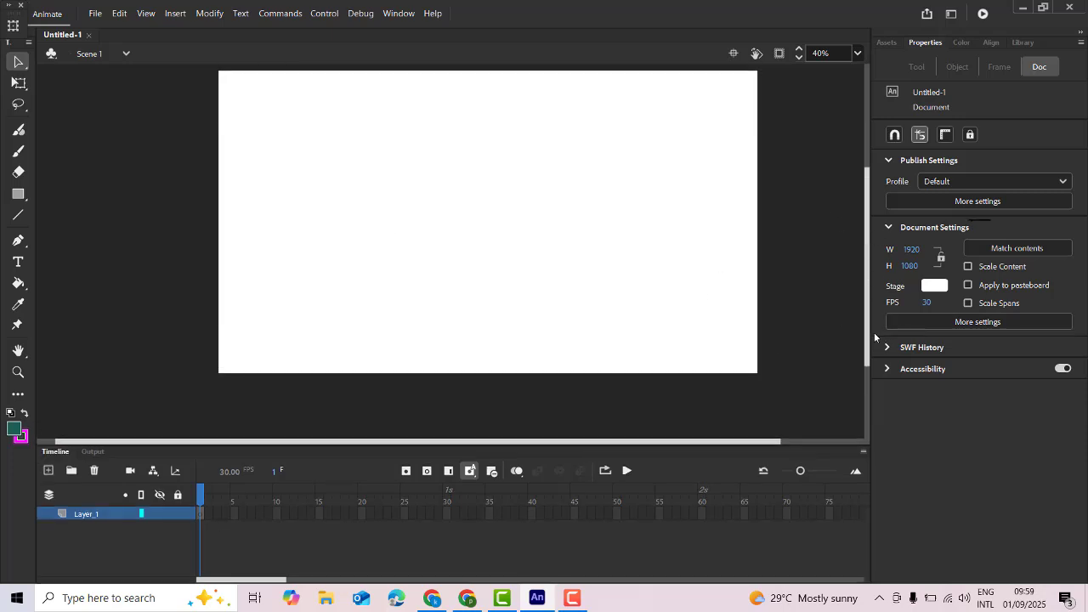
drag(871, 333, 867, 329)
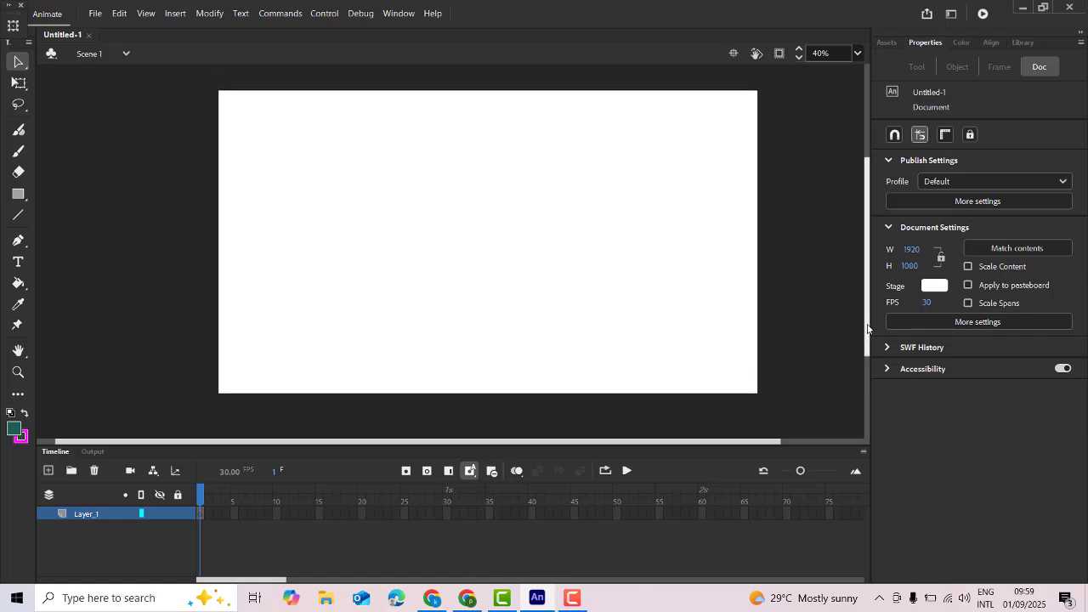
Show the Assets panel of ready-made animated characters beside the stage
click(889, 42)
click(923, 43)
click(889, 43)
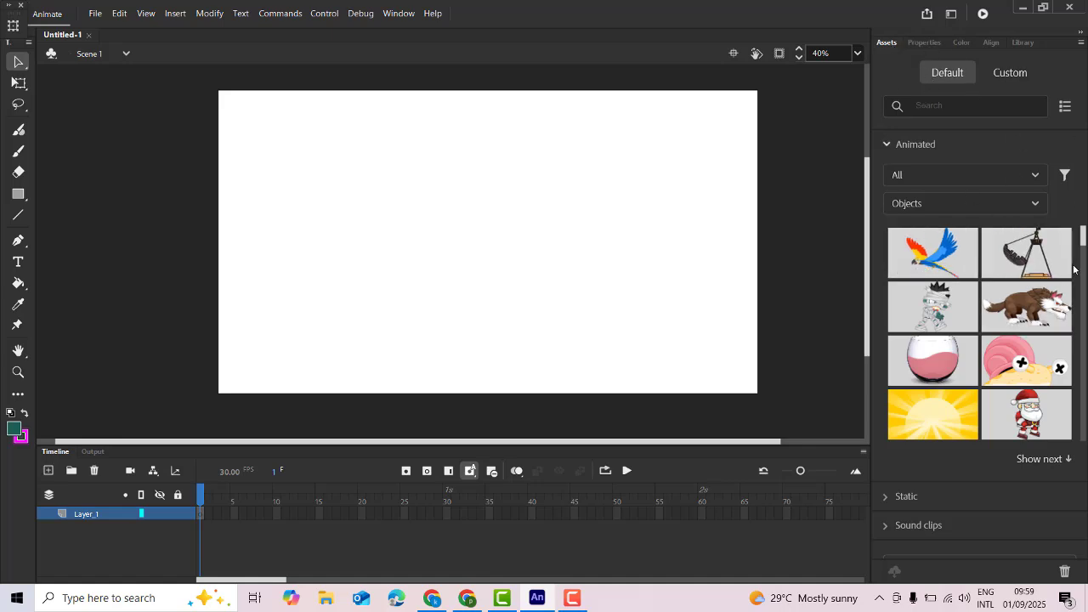
Browse the Window menu's panel list and close it without changes
click(397, 14)
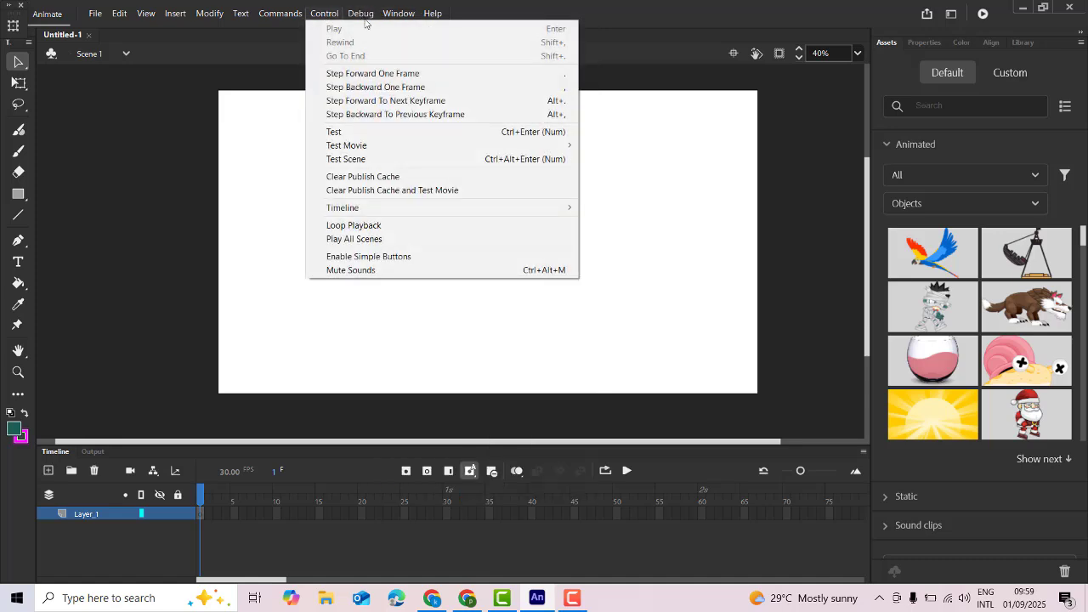
mouse_move(427, 63)
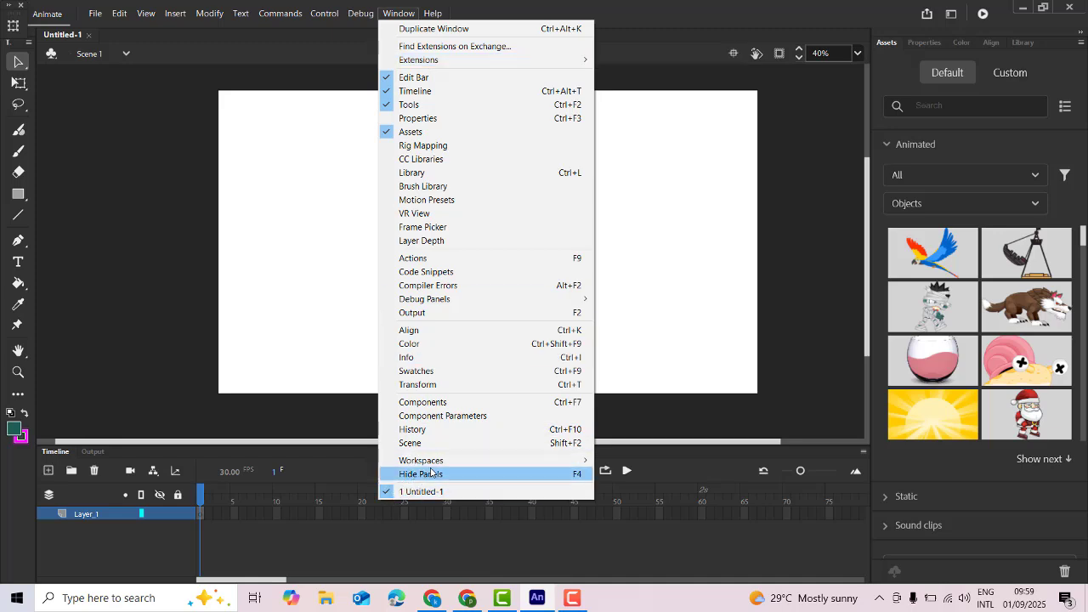
mouse_move(438, 467)
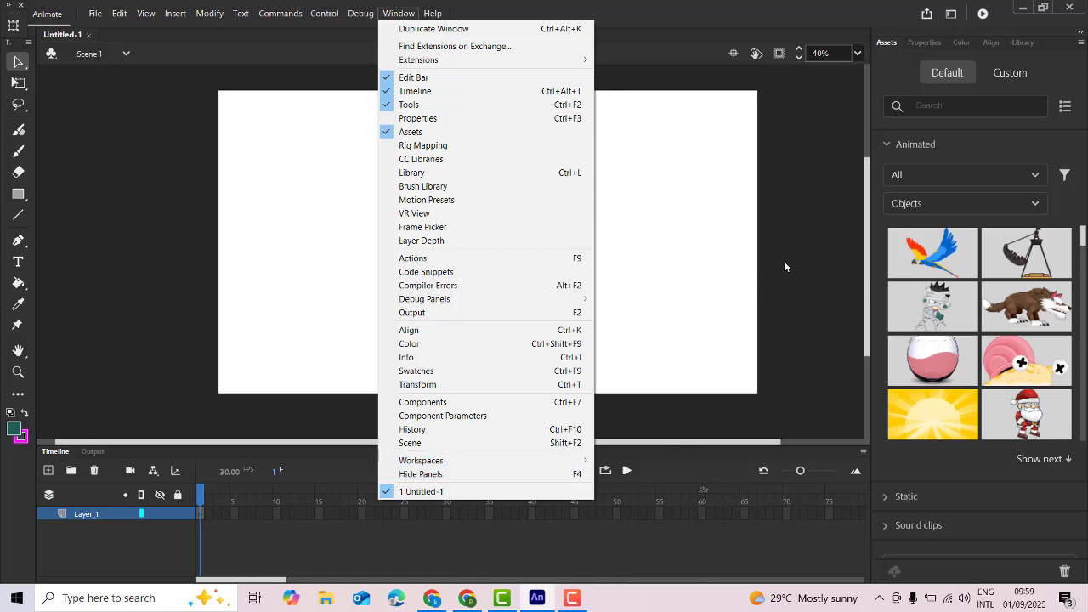
click(880, 253)
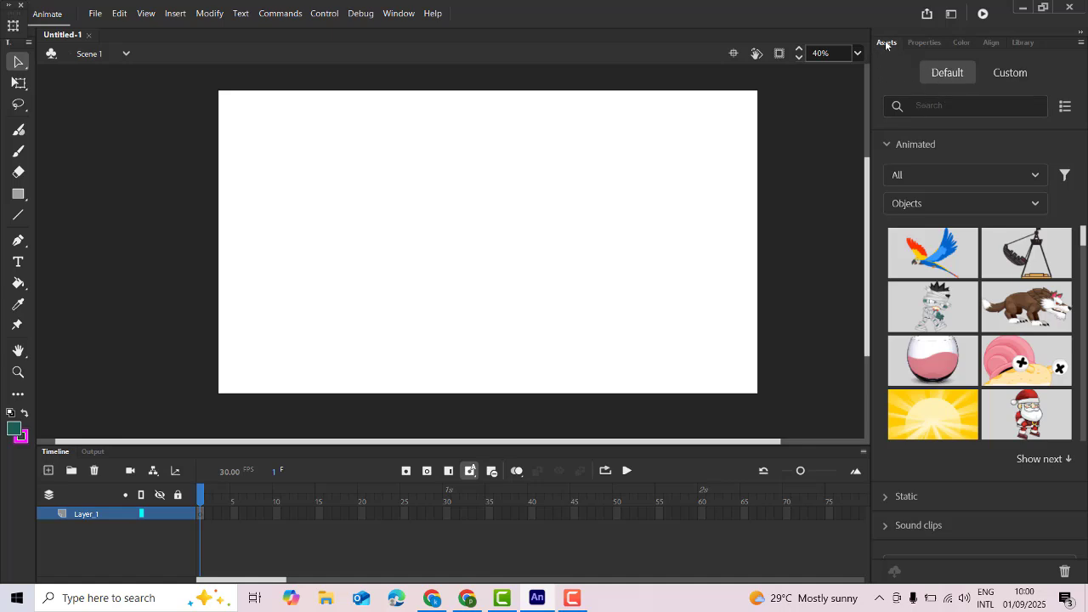
Drag the Santa Run character from Assets > Animated onto the stage
scroll(988, 305, down, 1)
scroll(988, 304, up, 1)
scroll(1039, 391, down, 1)
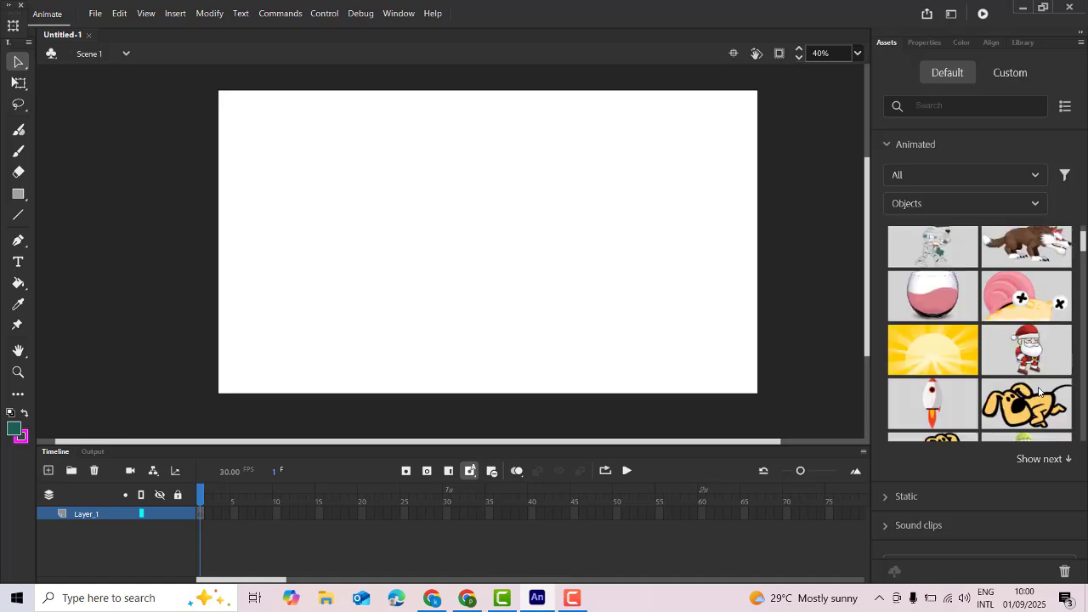
scroll(1039, 391, down, 1)
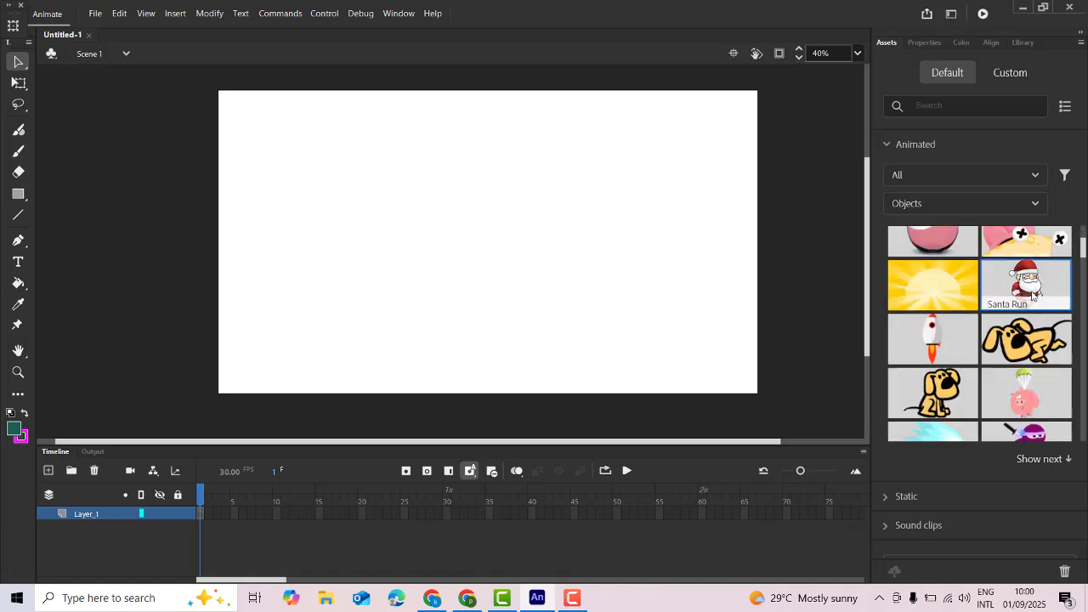
drag(1025, 296, 314, 289)
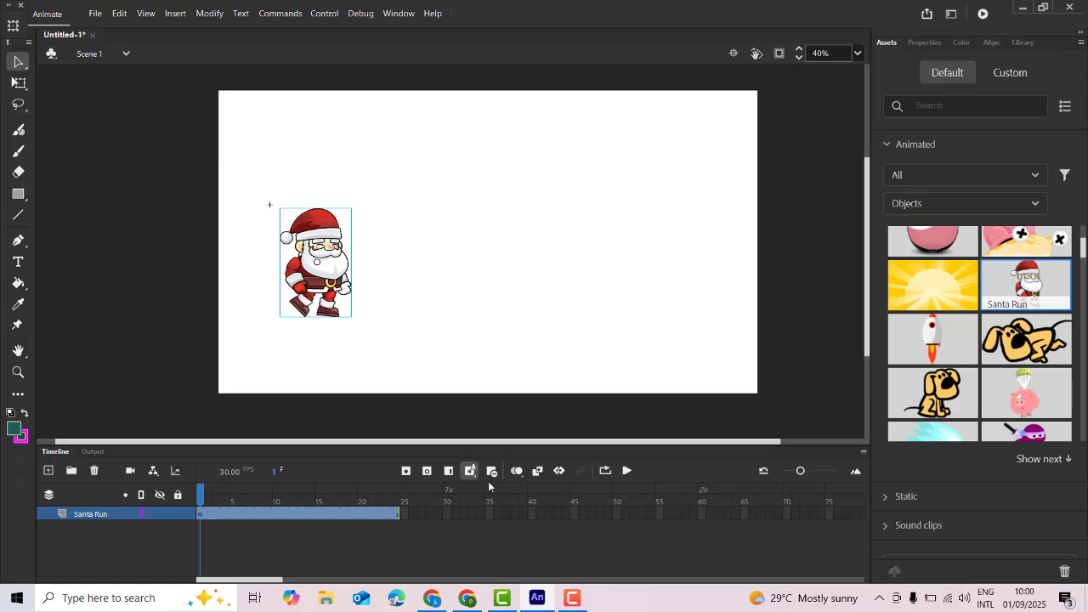
Preview Santa's run animation, then move Santa just off the stage's left edge
click(627, 470)
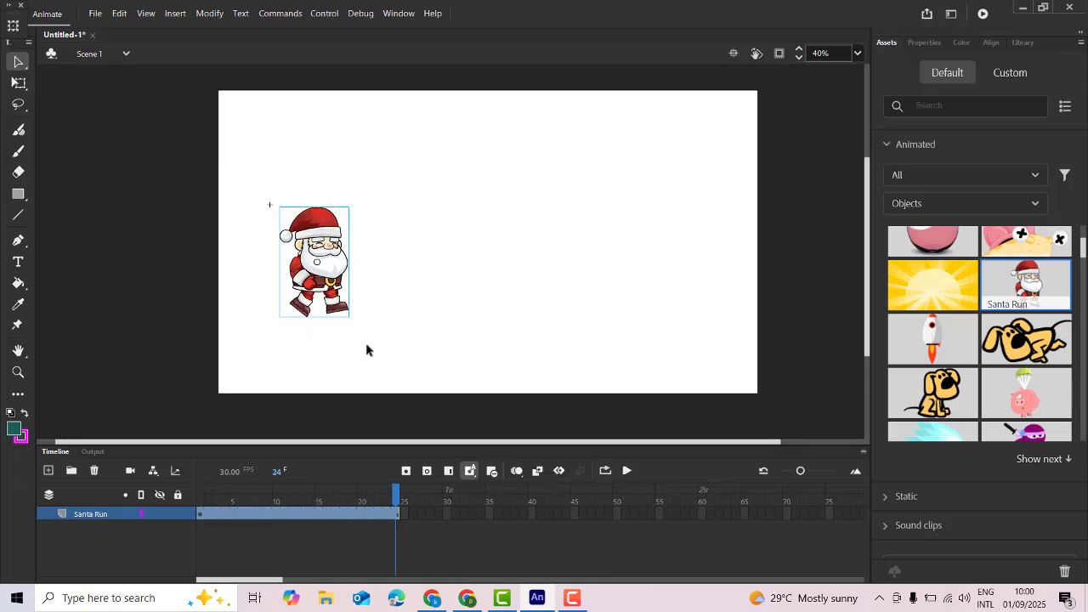
click(627, 472)
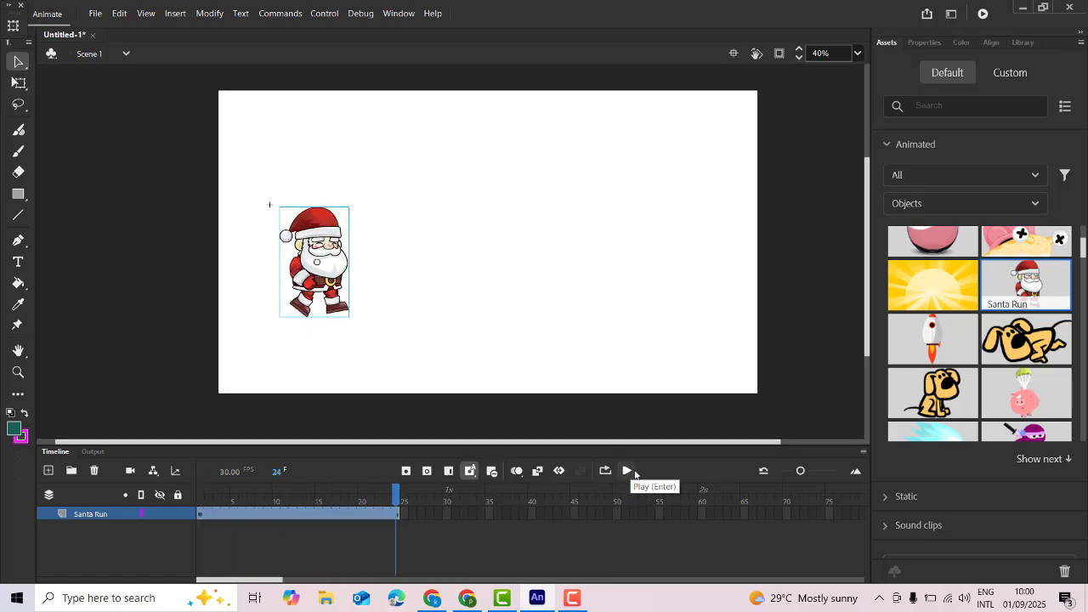
drag(319, 298, 193, 259)
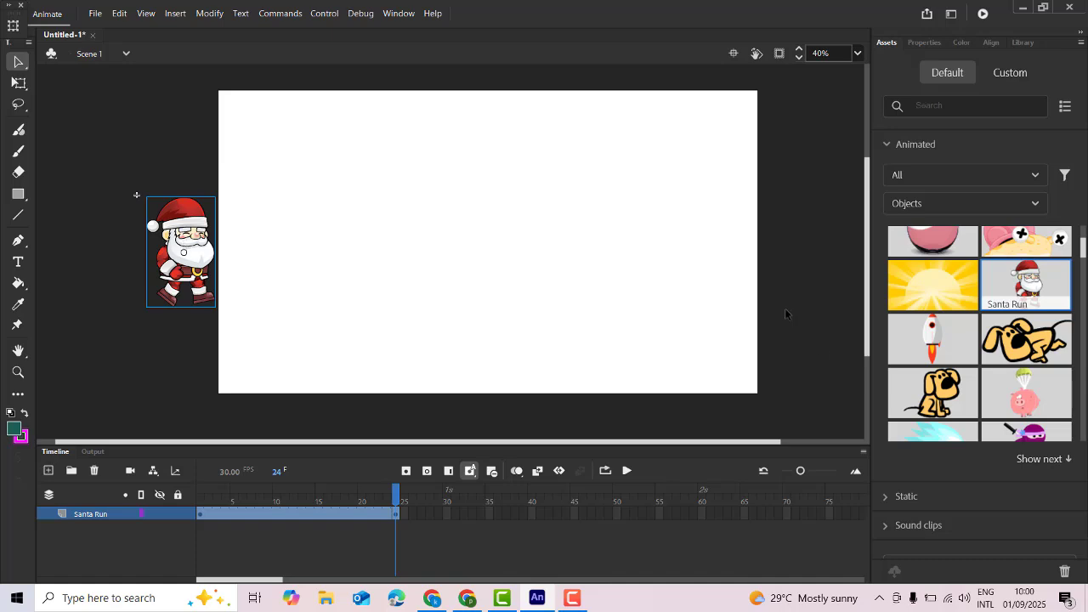
Extend the Santa Run layer to frame 75 with F5
click(396, 515)
key(Return)
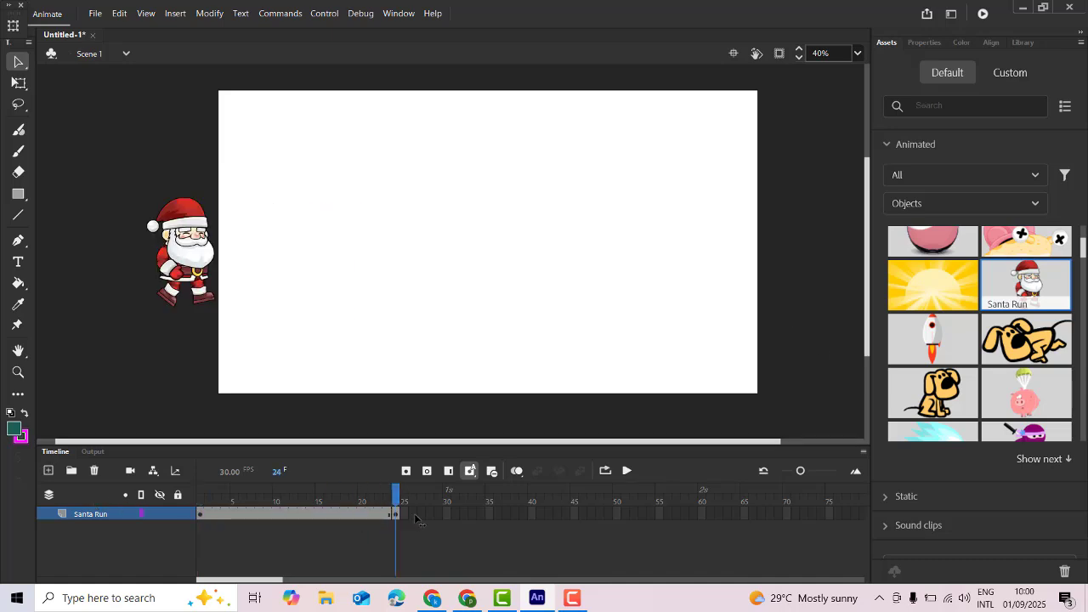
drag(396, 516, 426, 516)
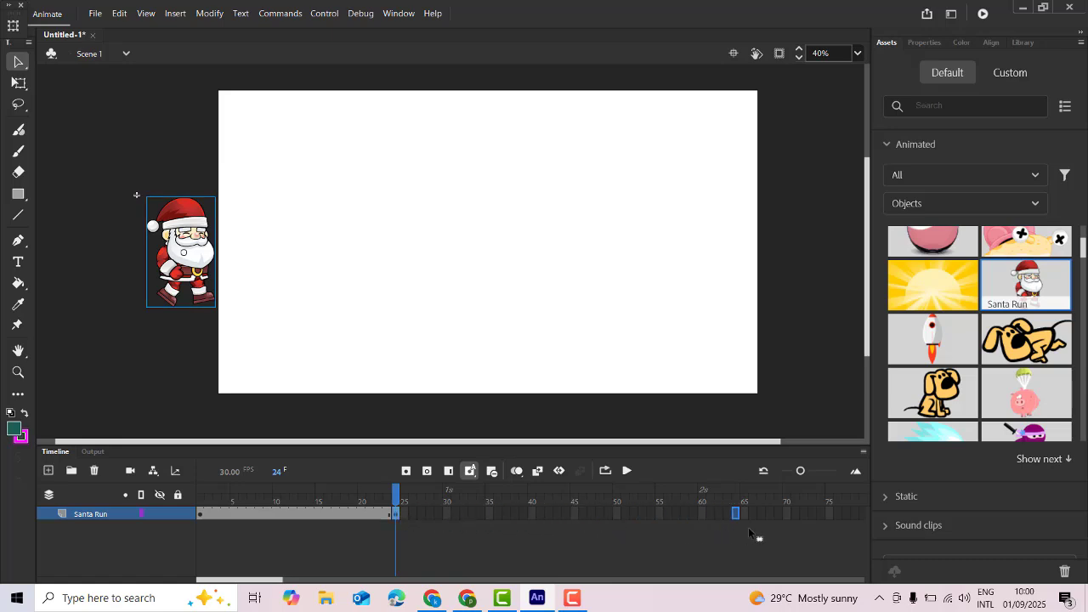
click(824, 525)
key(F5)
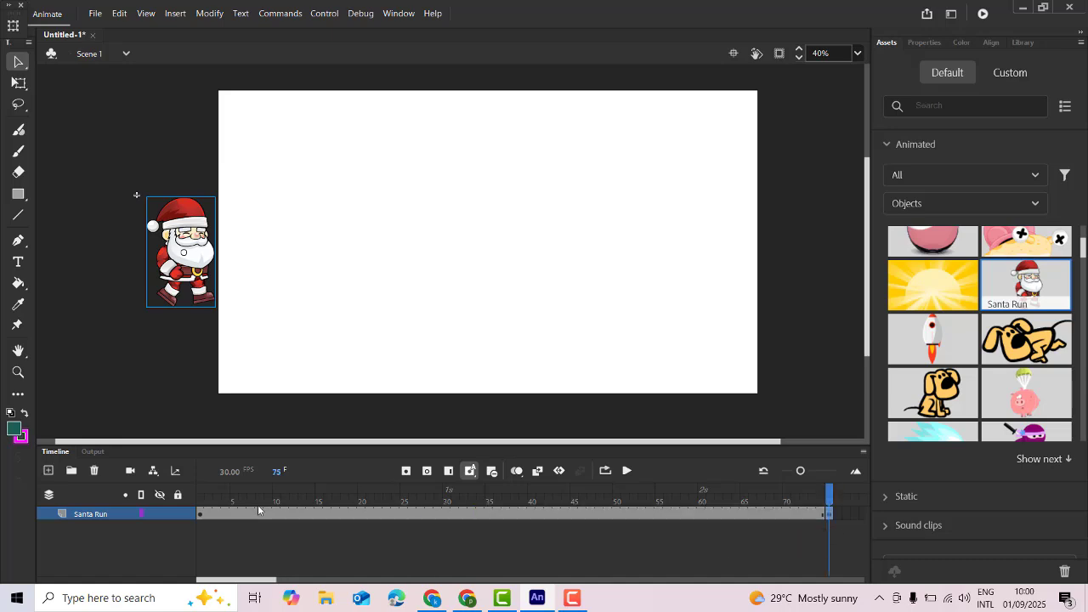
Place Santa off the stage's left edge at frame 1 and on its right side at frame 75
drag(840, 505, 174, 510)
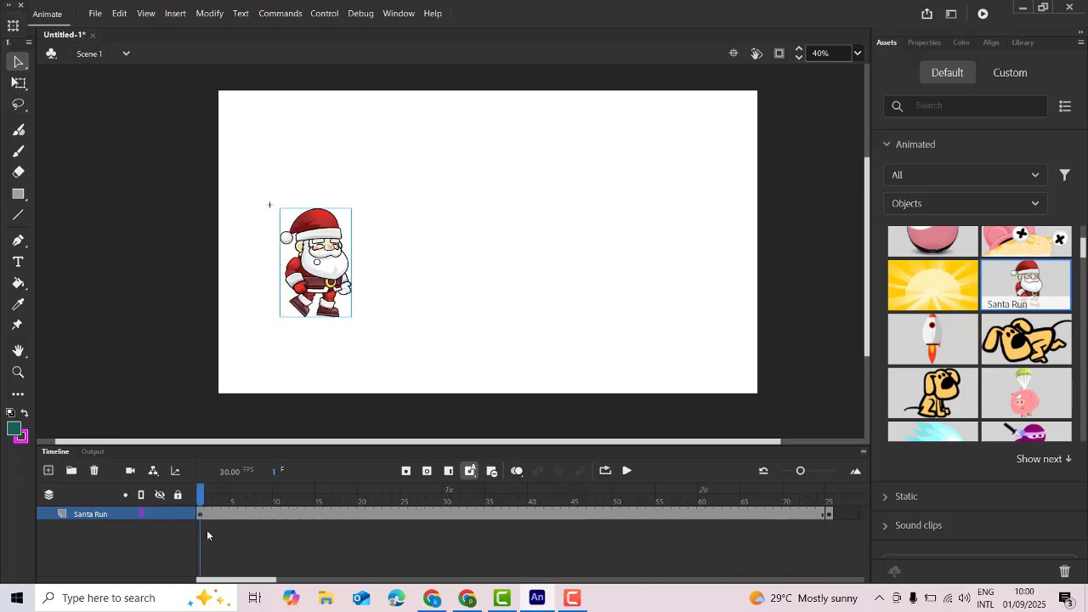
drag(319, 302, 186, 283)
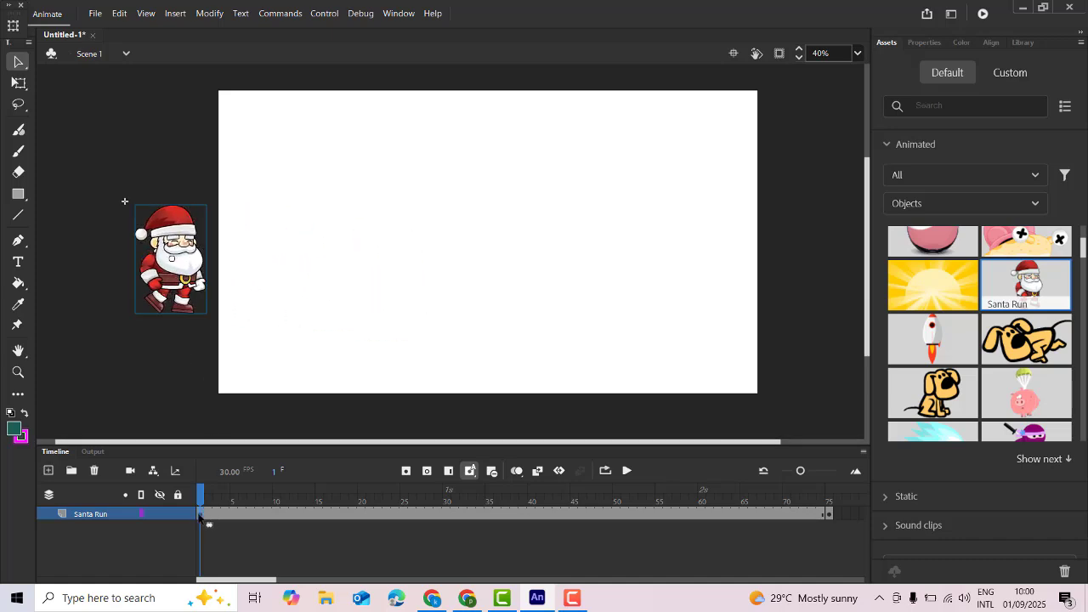
click(829, 514)
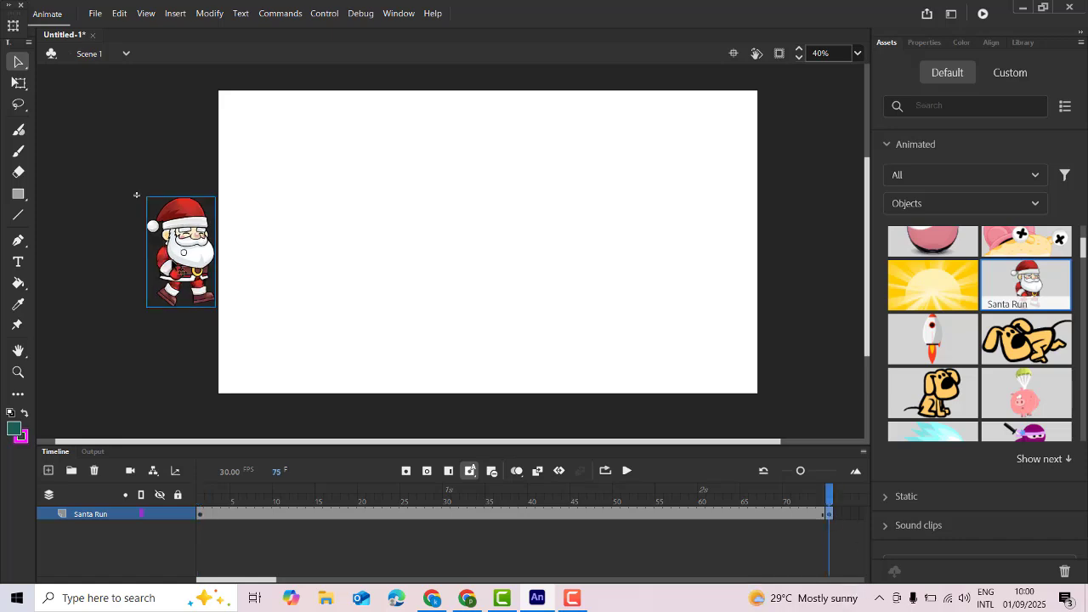
drag(179, 272, 834, 283)
key(Return)
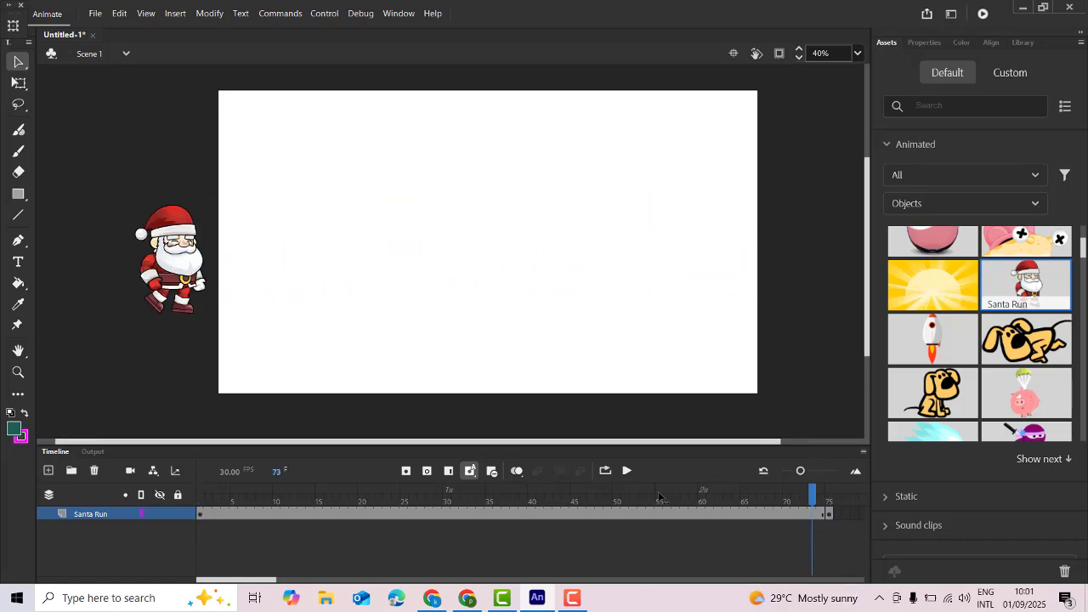
drag(835, 507, 429, 502)
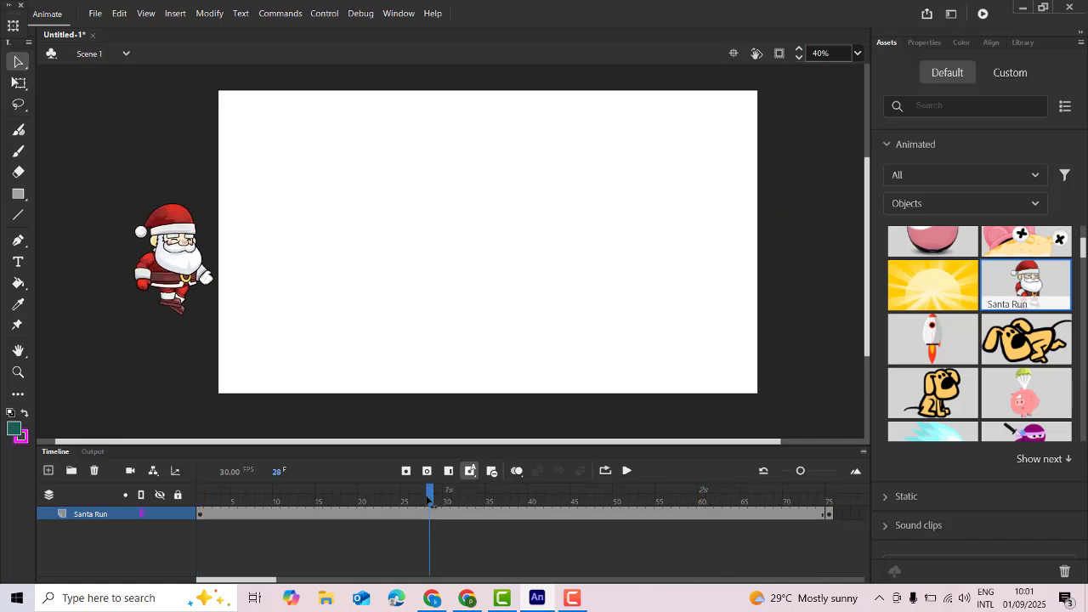
click(200, 516)
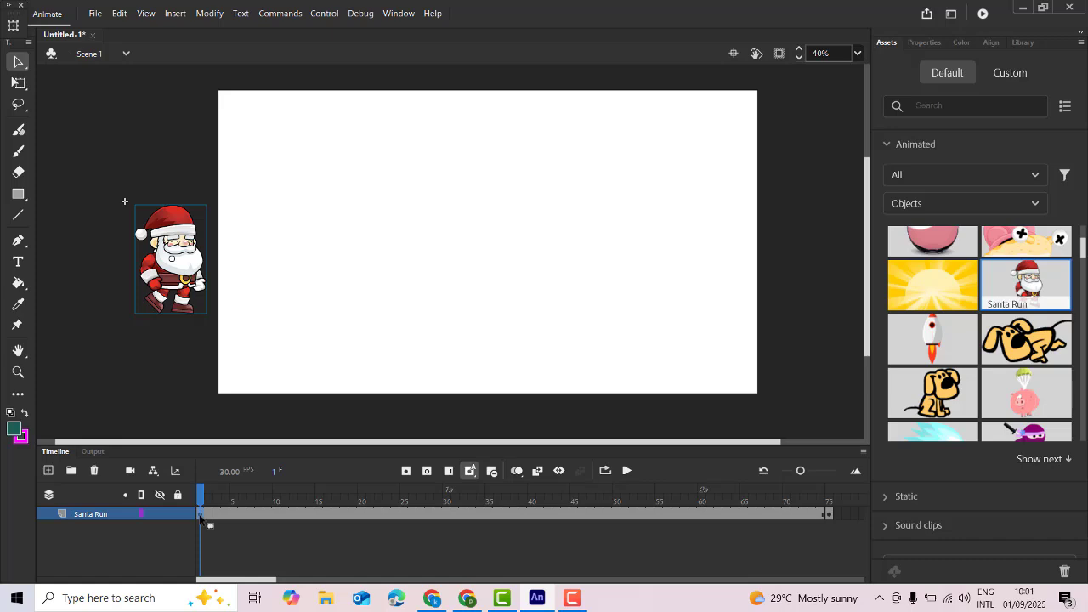
Apply a motion tween to the Santa Run frames, then undo it
click(830, 513)
click(576, 513)
right_click(577, 513)
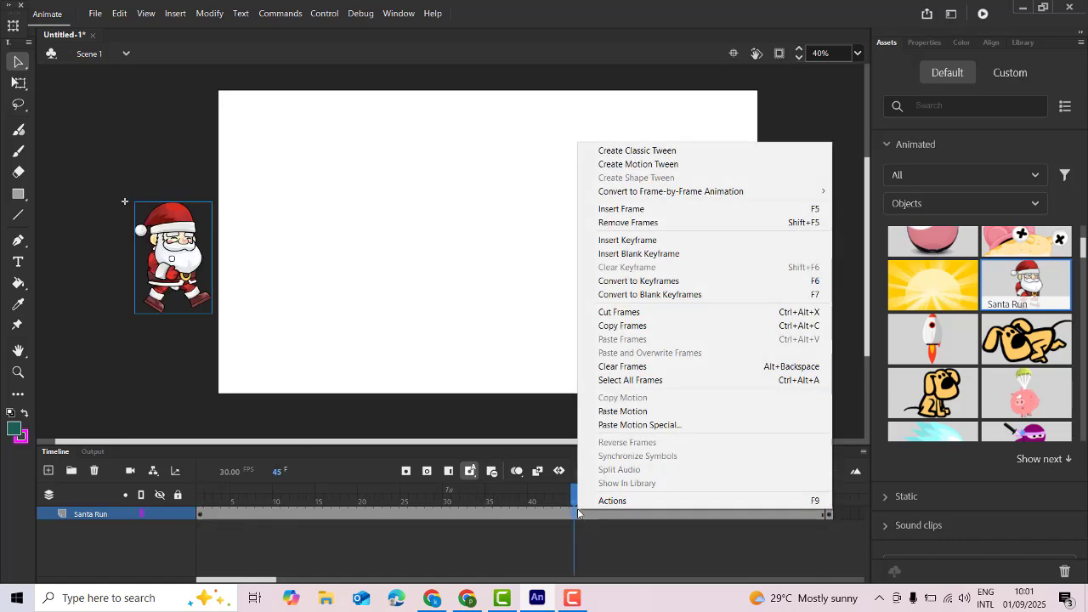
click(679, 165)
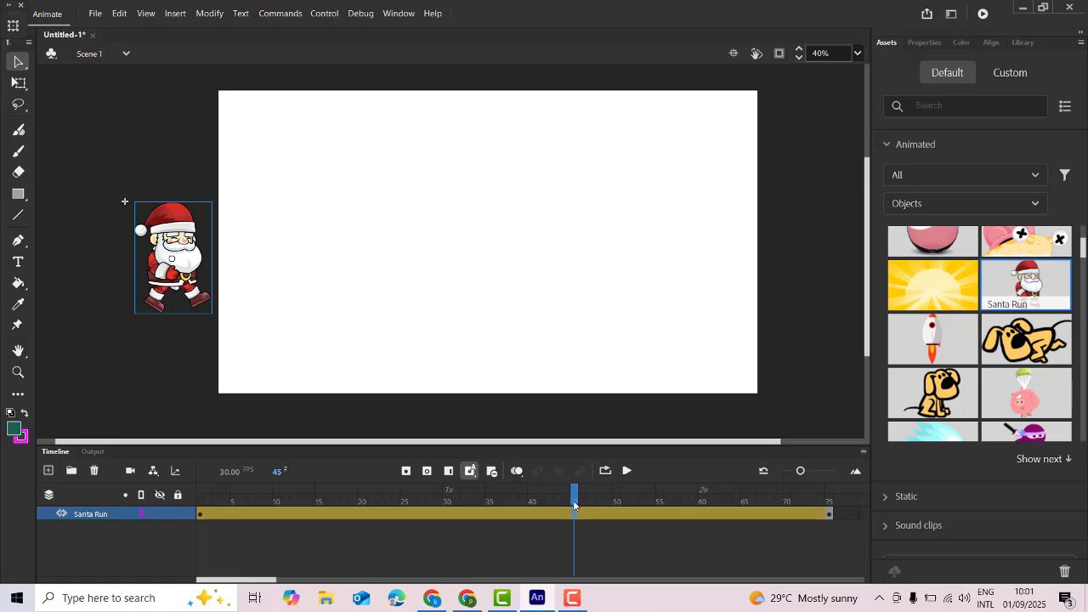
key(ctrl+z)
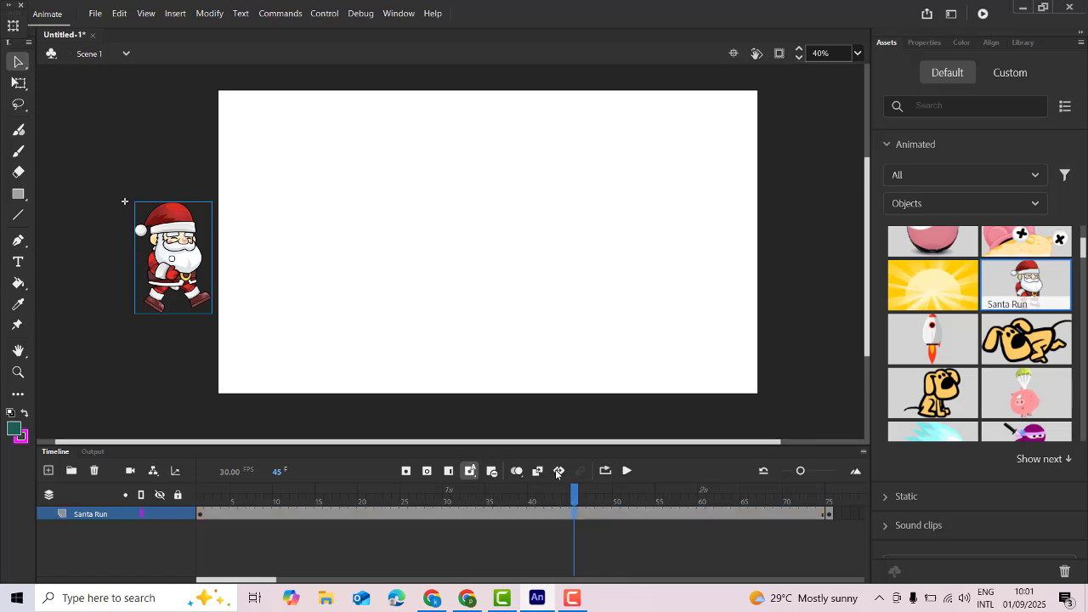
Apply a classic tween to the Santa Run frames and rewind to frame 1
right_click(575, 514)
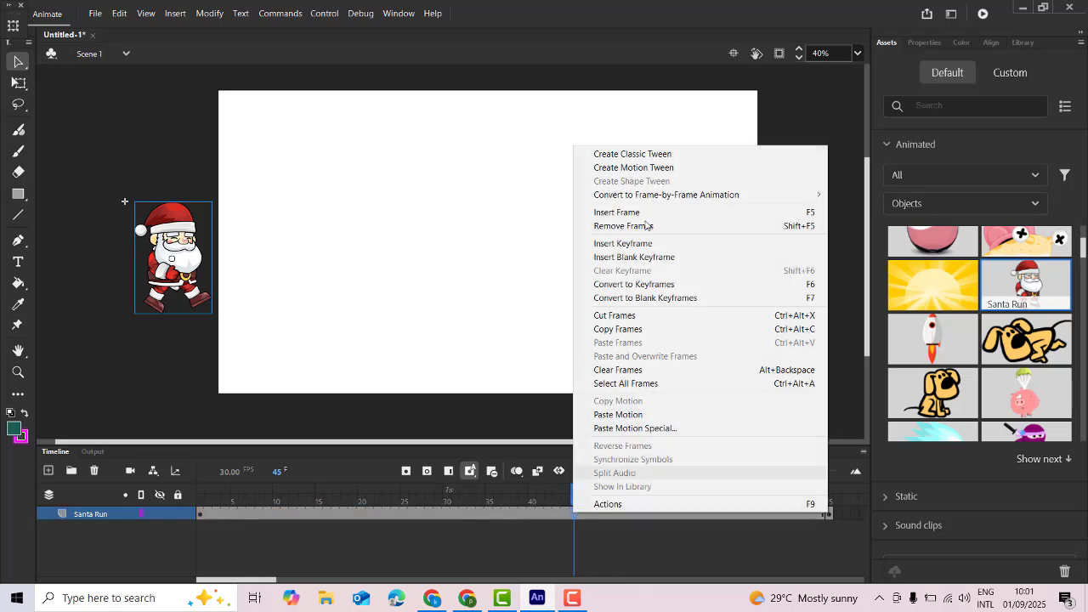
click(646, 154)
drag(575, 493, 130, 585)
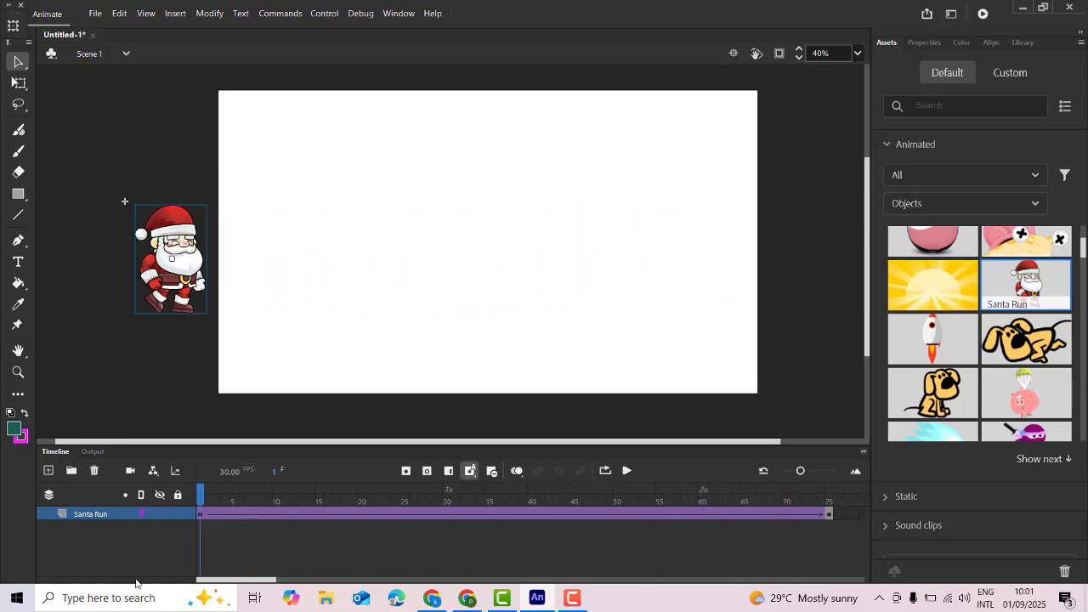
Test-play Untitled-1.swf with Ctrl+Enter, close it, and scrub through the Santa tween
key(ctrl+Return)
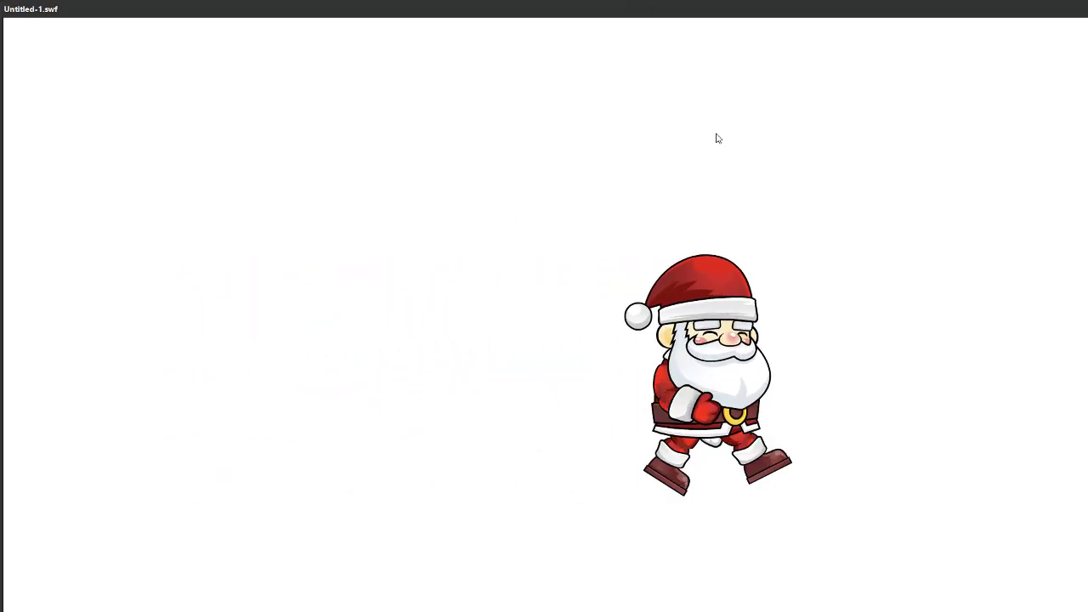
click(1070, 7)
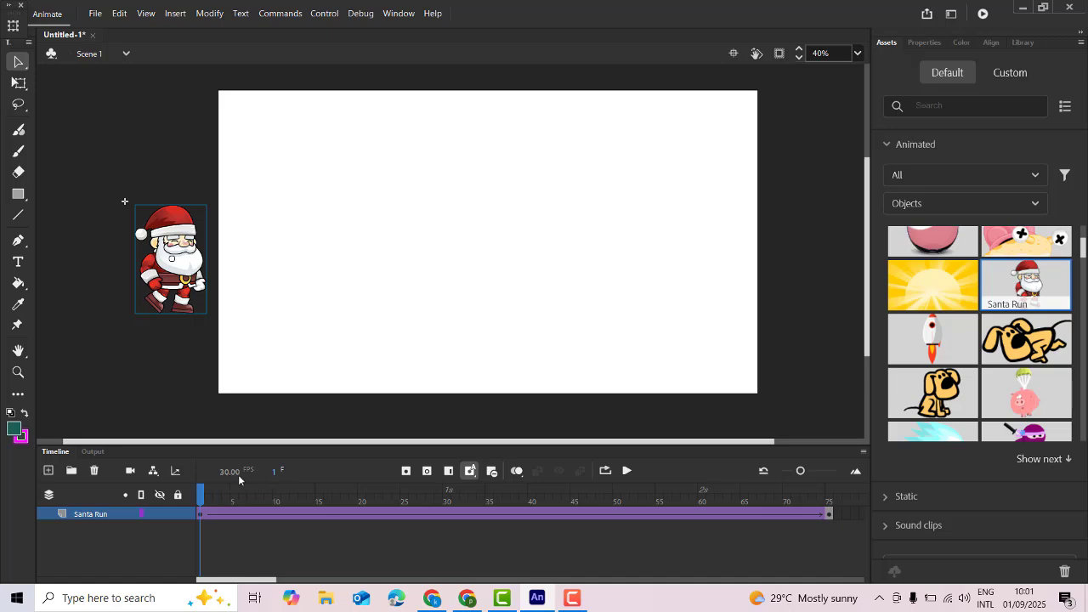
drag(208, 495, 642, 497)
drag(670, 532, 817, 587)
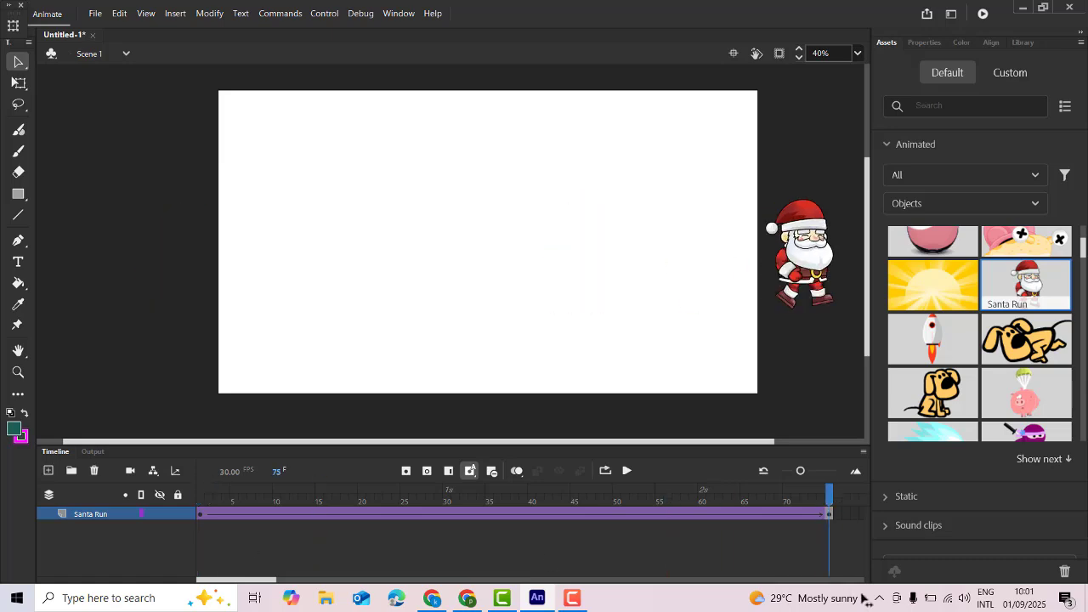
click(95, 13)
click(97, 29)
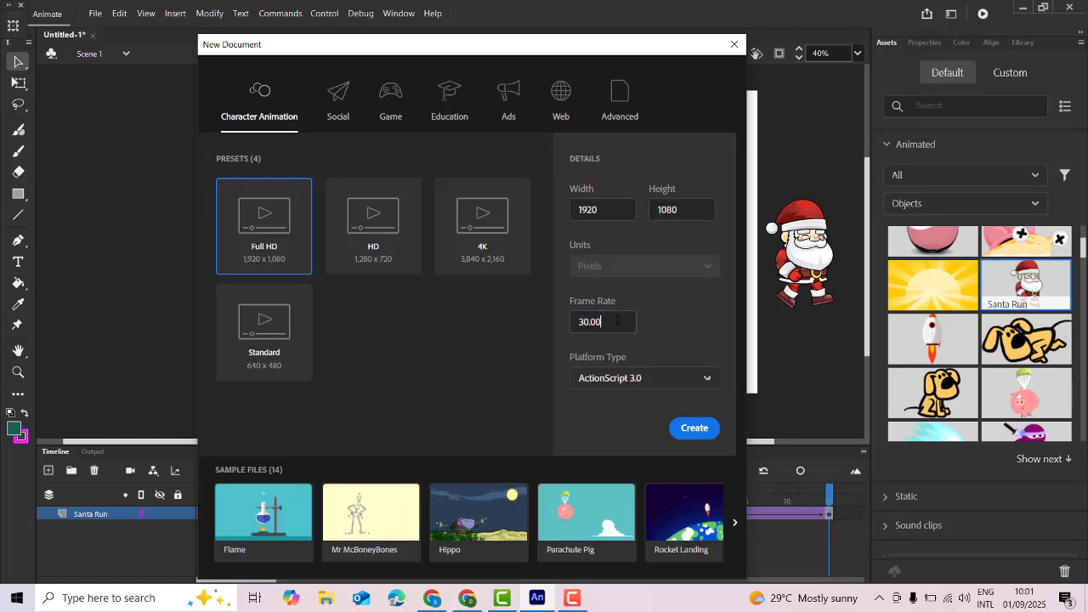
click(615, 321)
click(736, 44)
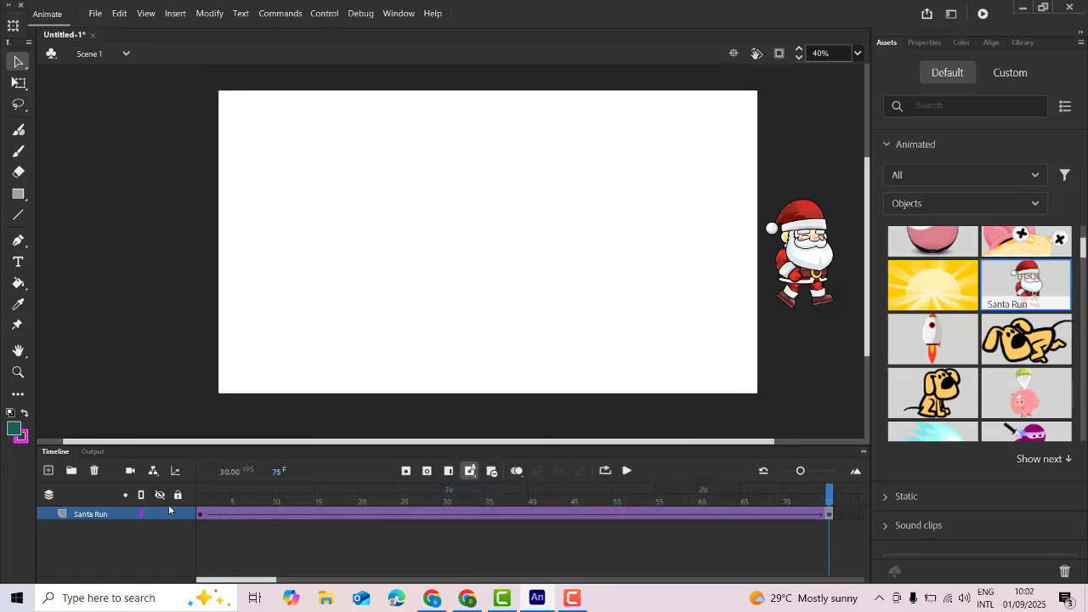
click(120, 14)
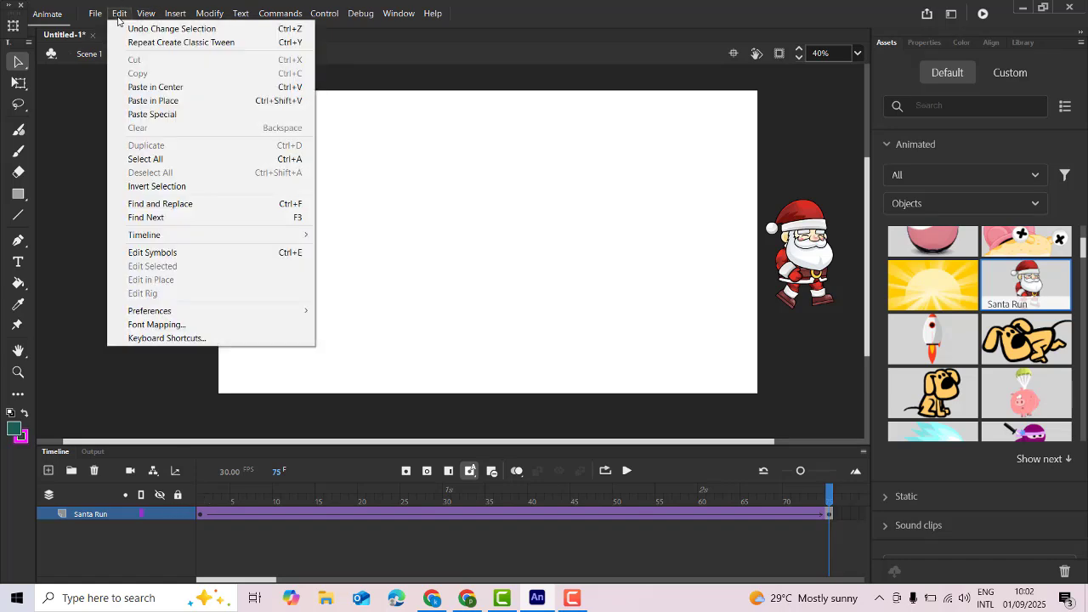
mouse_move(94, 14)
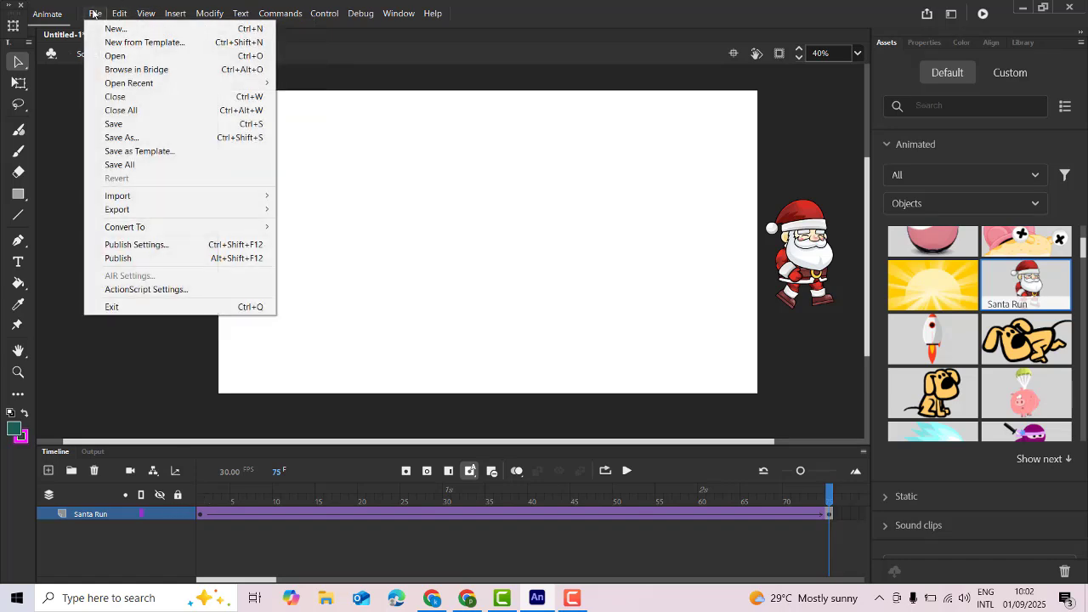
click(171, 291)
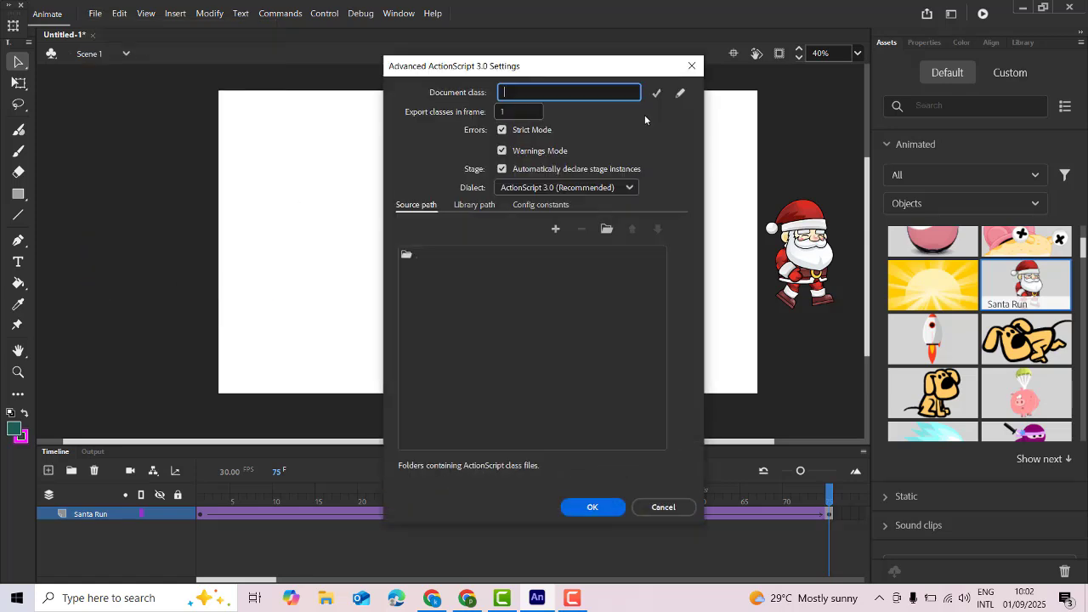
click(691, 67)
click(92, 14)
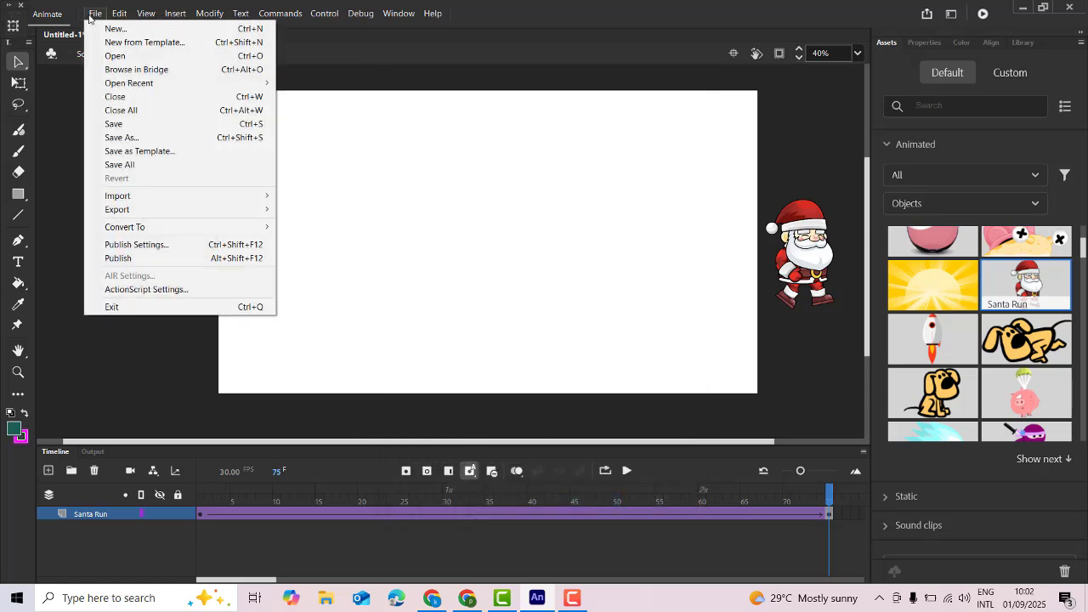
click(111, 289)
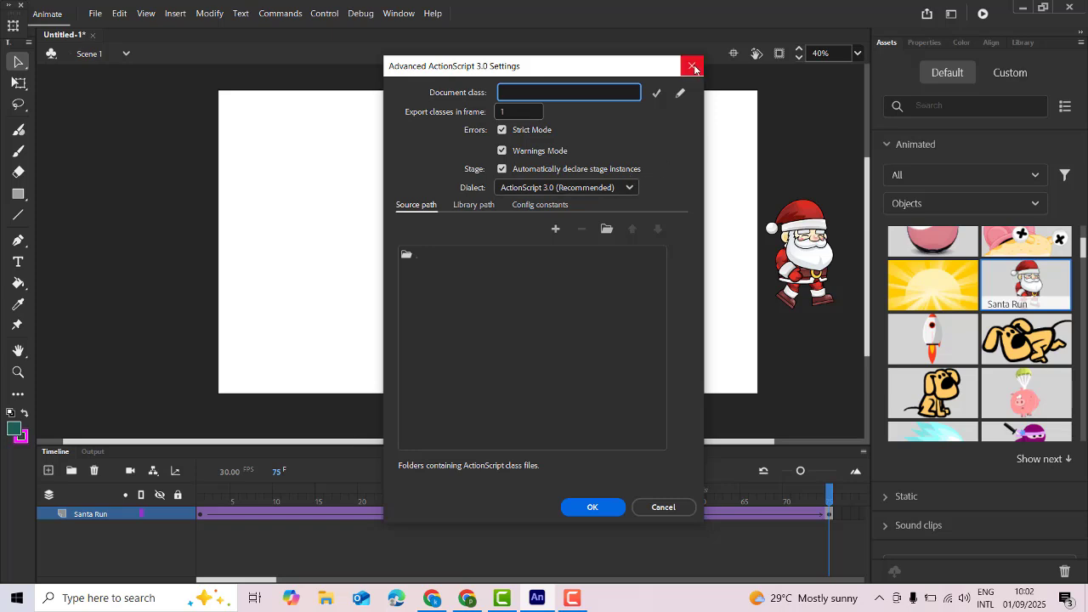
click(694, 67)
click(116, 13)
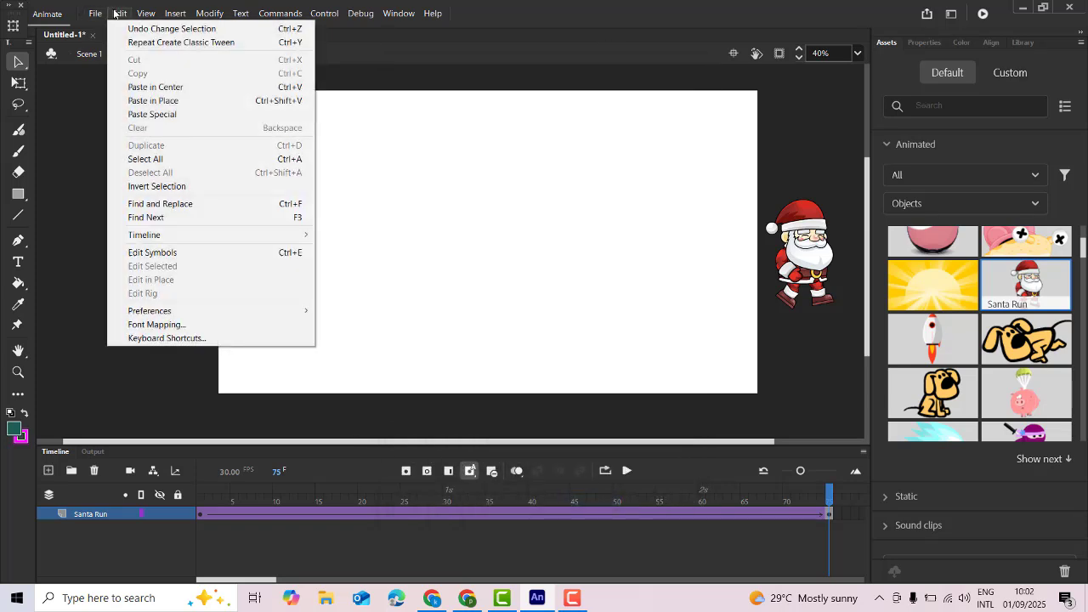
mouse_move(219, 315)
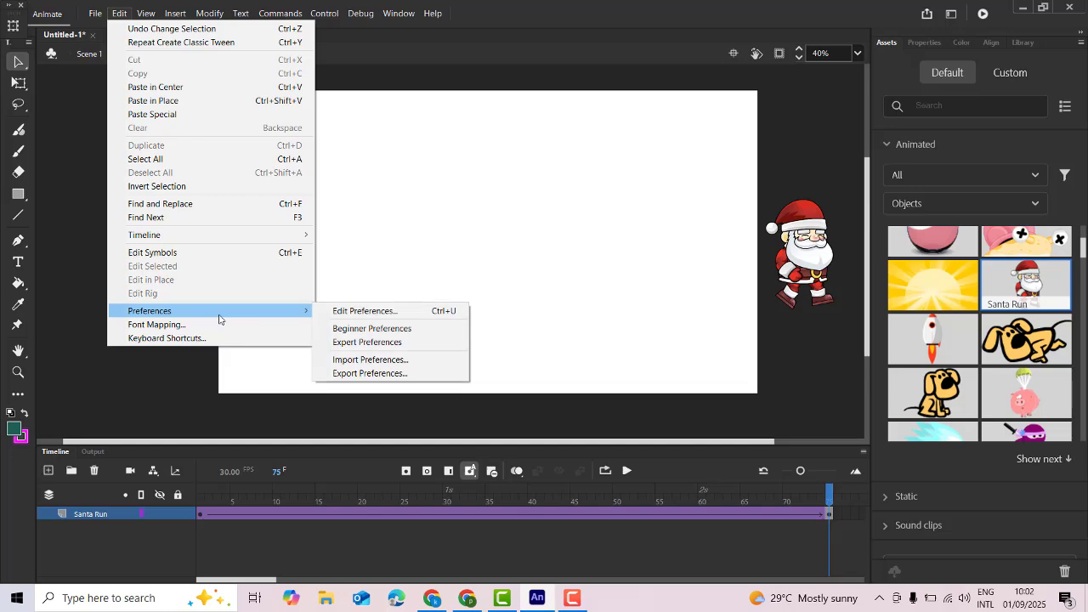
click(412, 312)
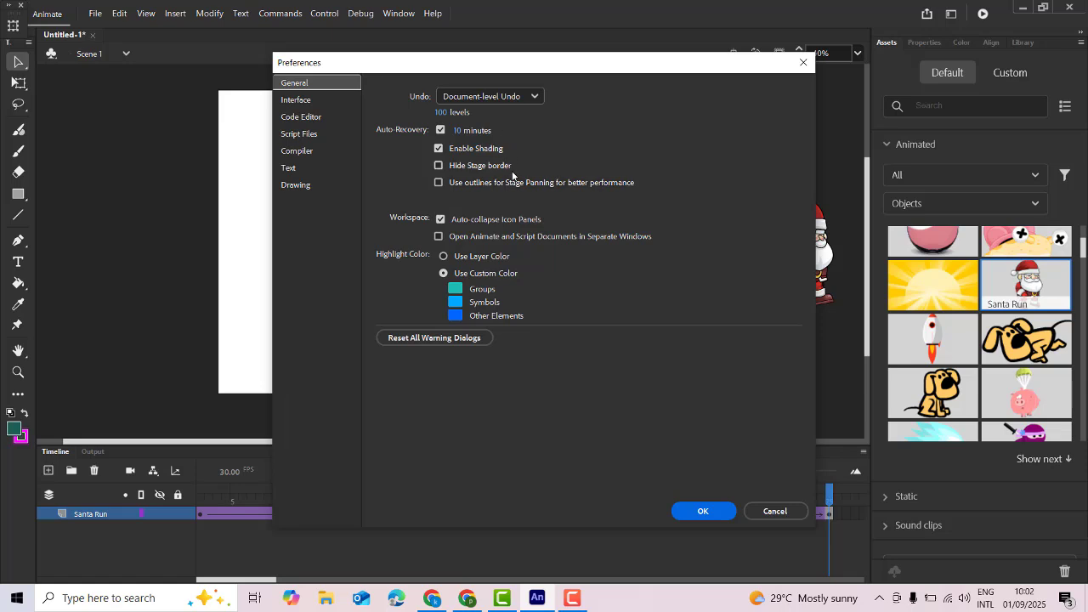
click(302, 102)
click(301, 118)
click(291, 136)
click(294, 151)
click(291, 168)
click(297, 184)
click(298, 83)
click(804, 62)
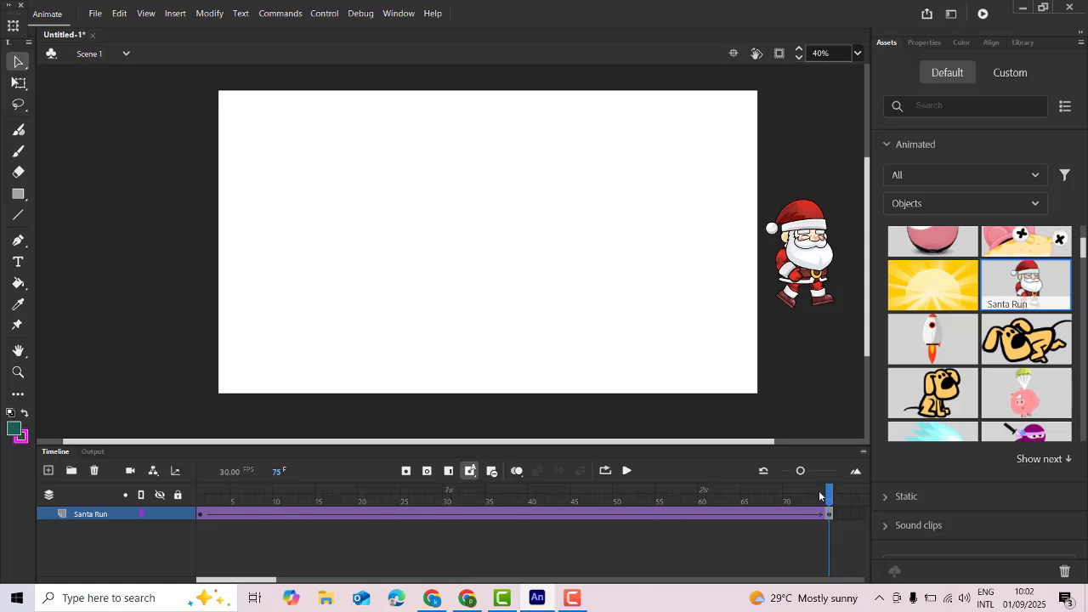
Create a new Full HD document with the frame rate set to 12 fps
drag(822, 495, 226, 495)
click(91, 15)
click(91, 15)
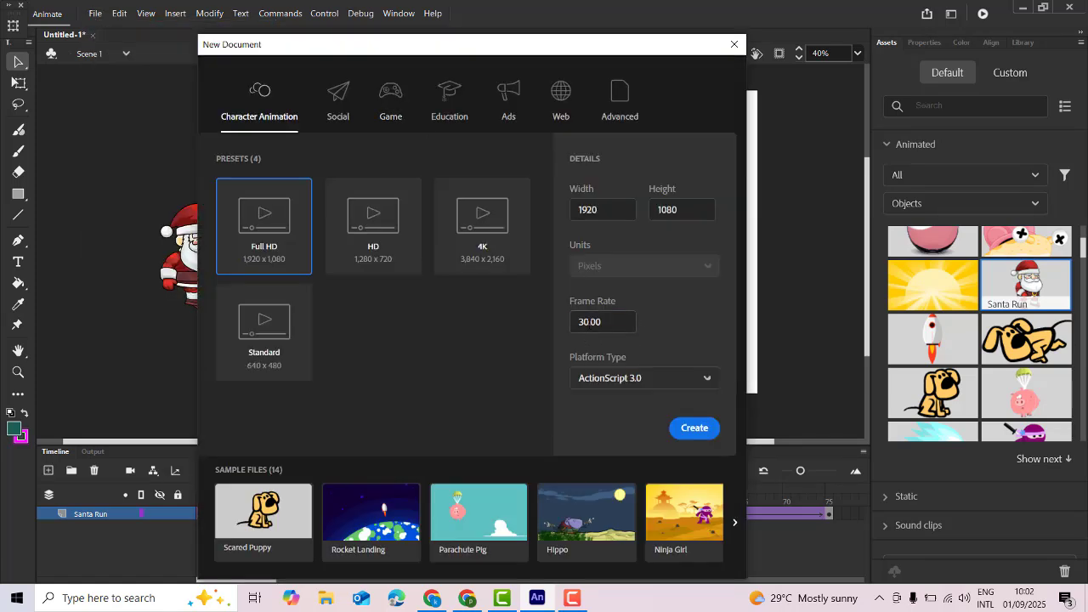
double_click(585, 322)
text(12)
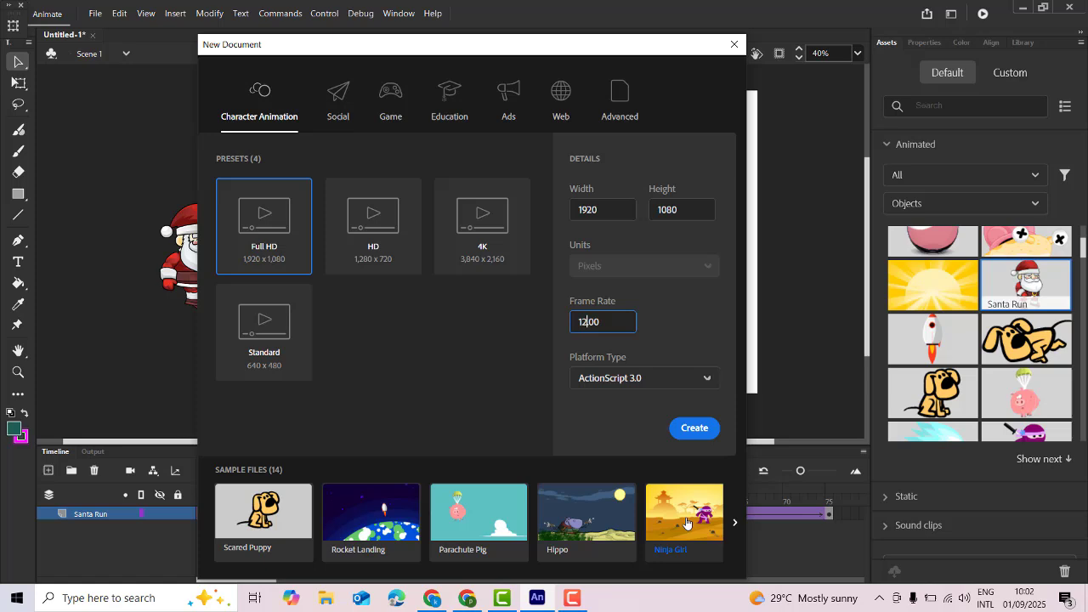
click(693, 431)
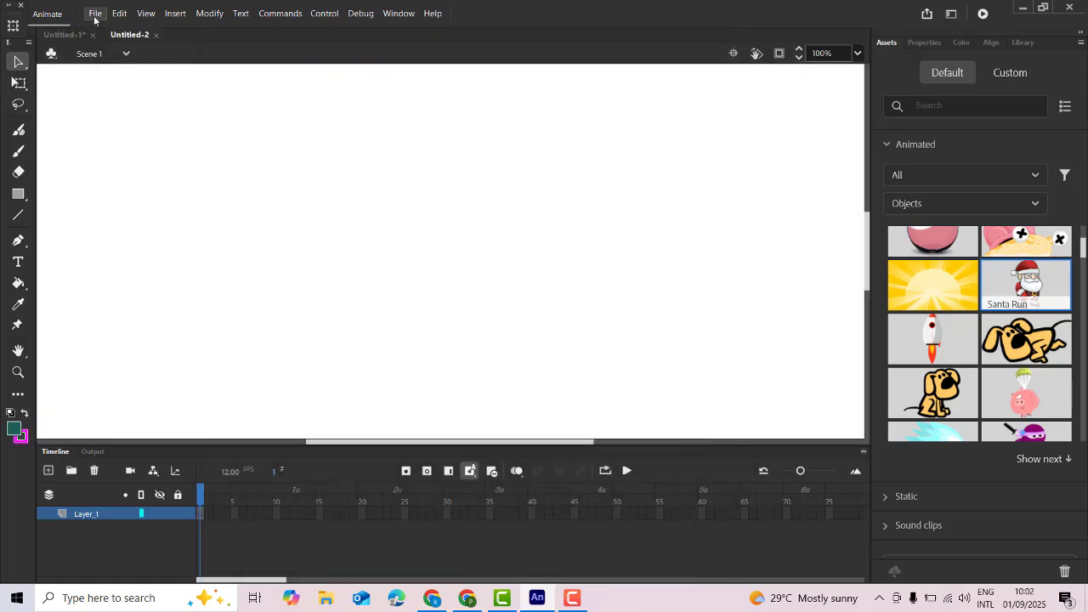
Close Untitled-1 without saving and drag Santa Run onto the new stage's left side
click(93, 35)
click(544, 344)
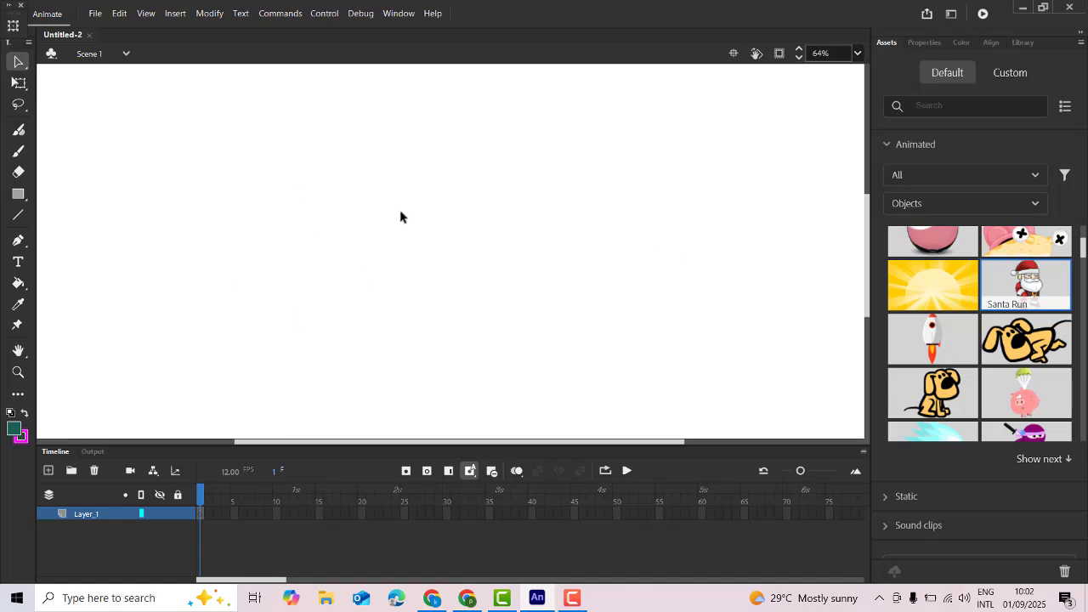
key(ctrl+2)
scroll(816, 224, up, 3)
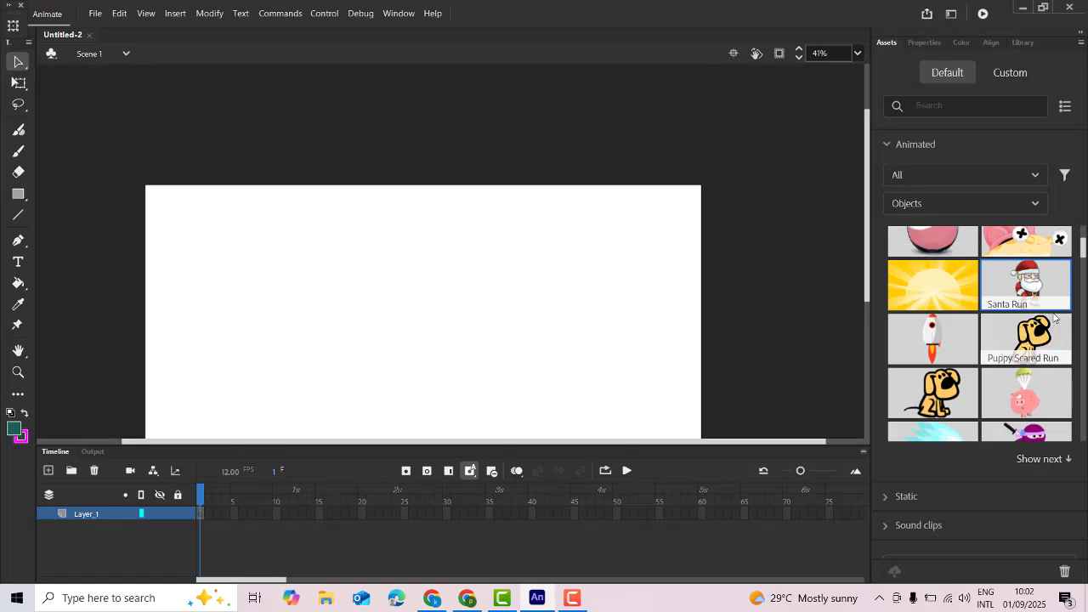
drag(1027, 283, 101, 327)
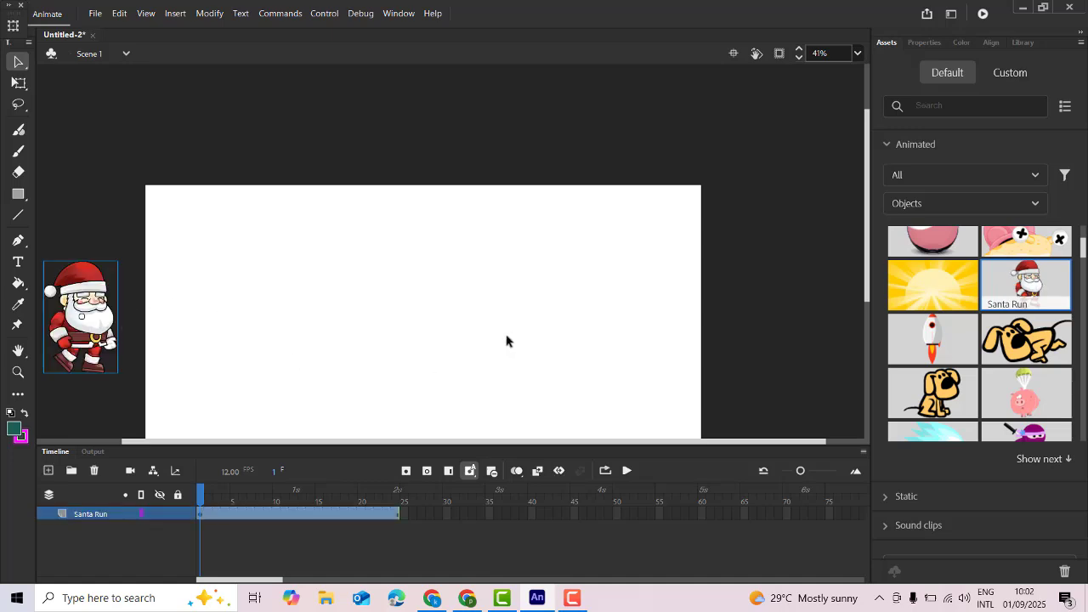
scroll(510, 340, down, 3)
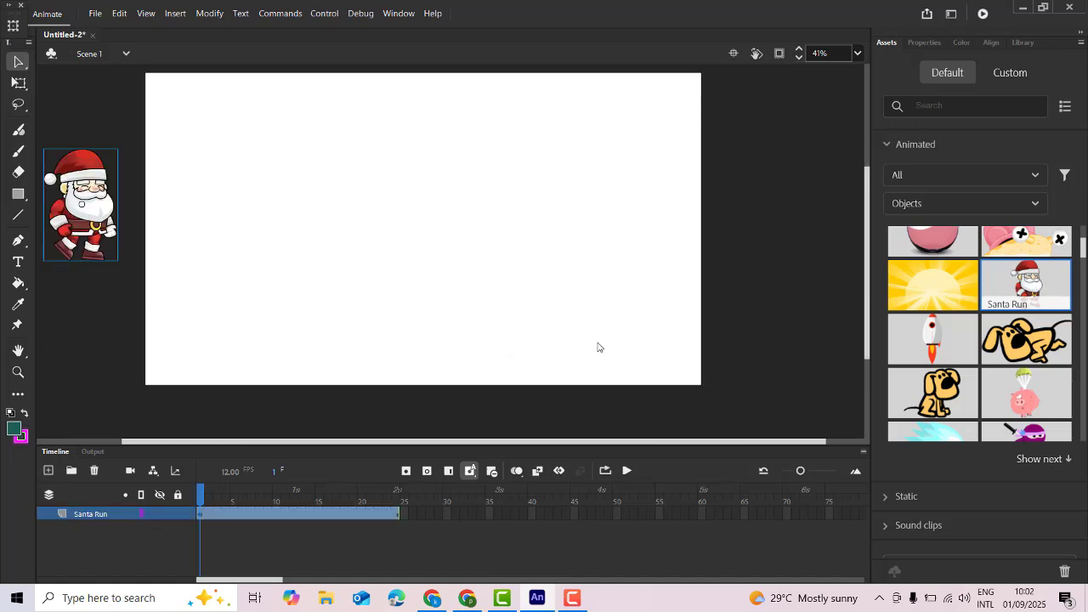
Insert a keyframe at frame 60 and move Santa to the stage's right edge there
right_click(703, 517)
click(761, 248)
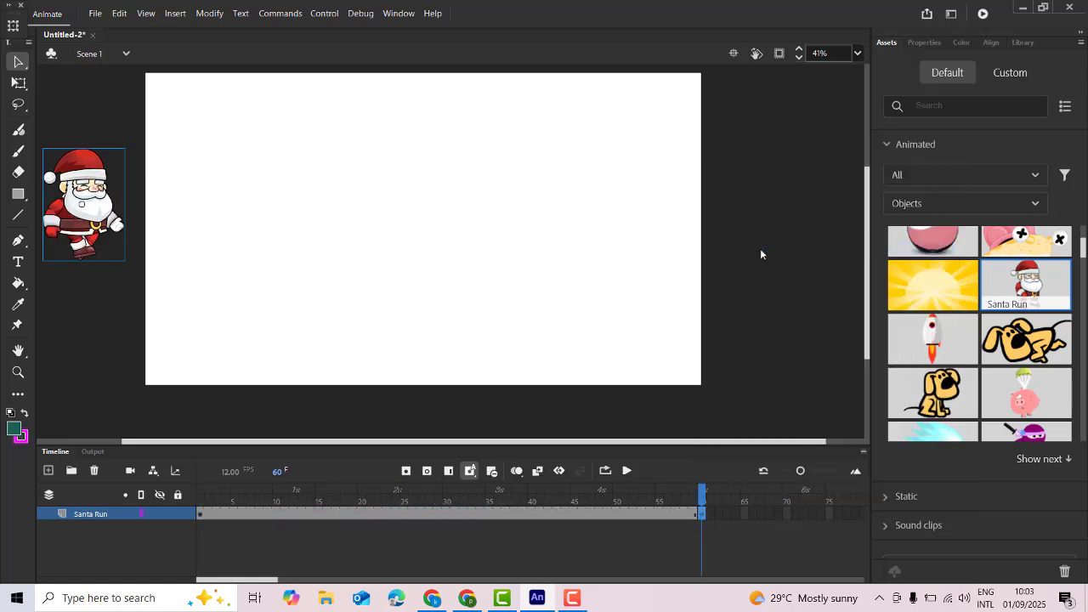
click(200, 513)
click(704, 515)
drag(110, 213, 815, 230)
drag(697, 491, 437, 493)
Apply a classic tween between frames 1 and 60 and preview Santa crossing the stage
right_click(403, 514)
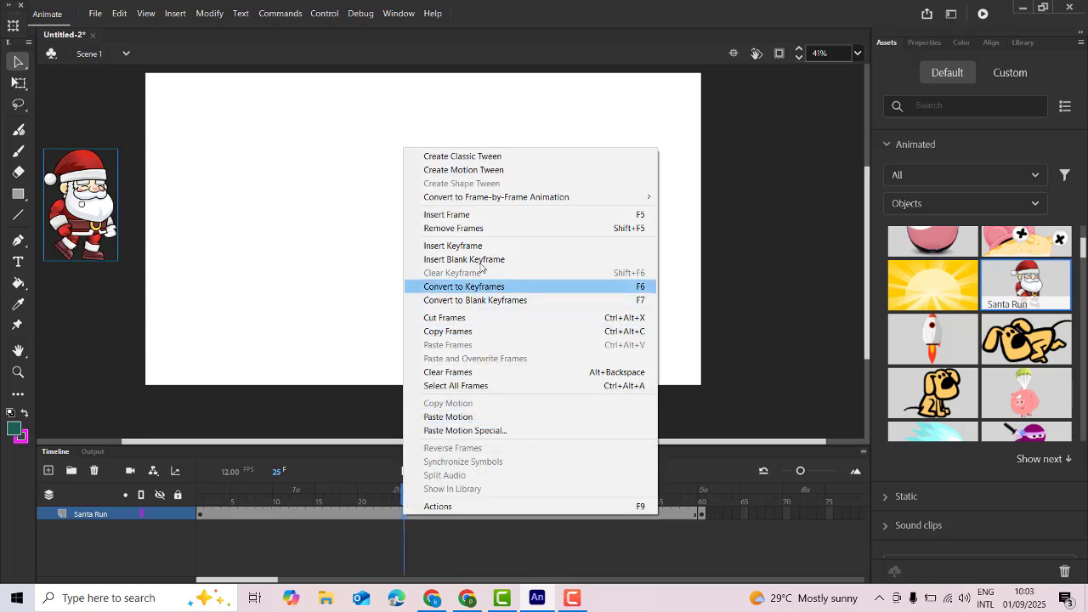
click(454, 159)
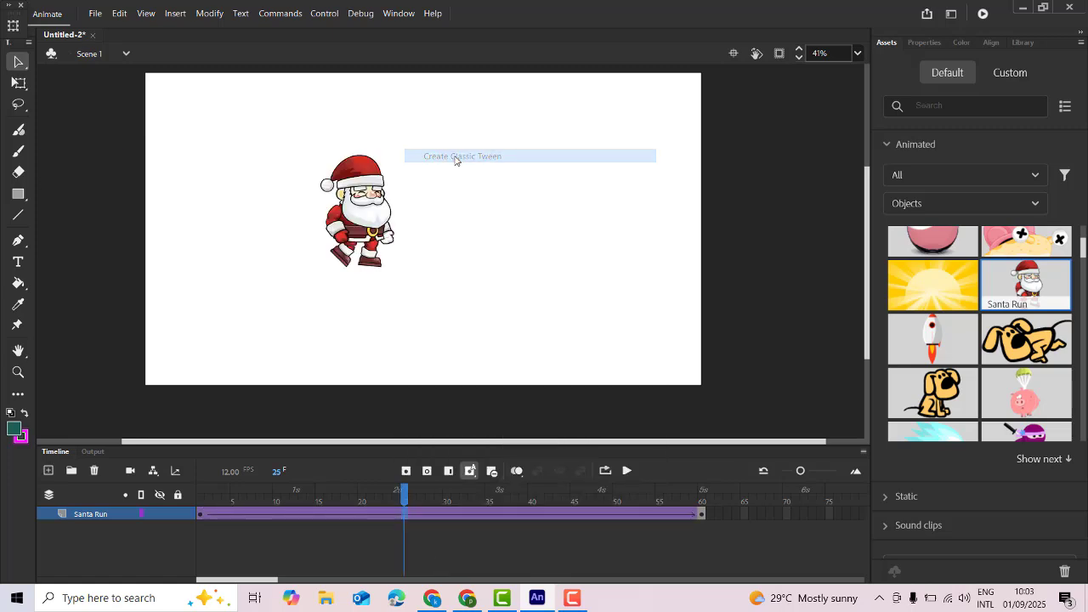
drag(404, 494, 370, 493)
drag(259, 504, 694, 601)
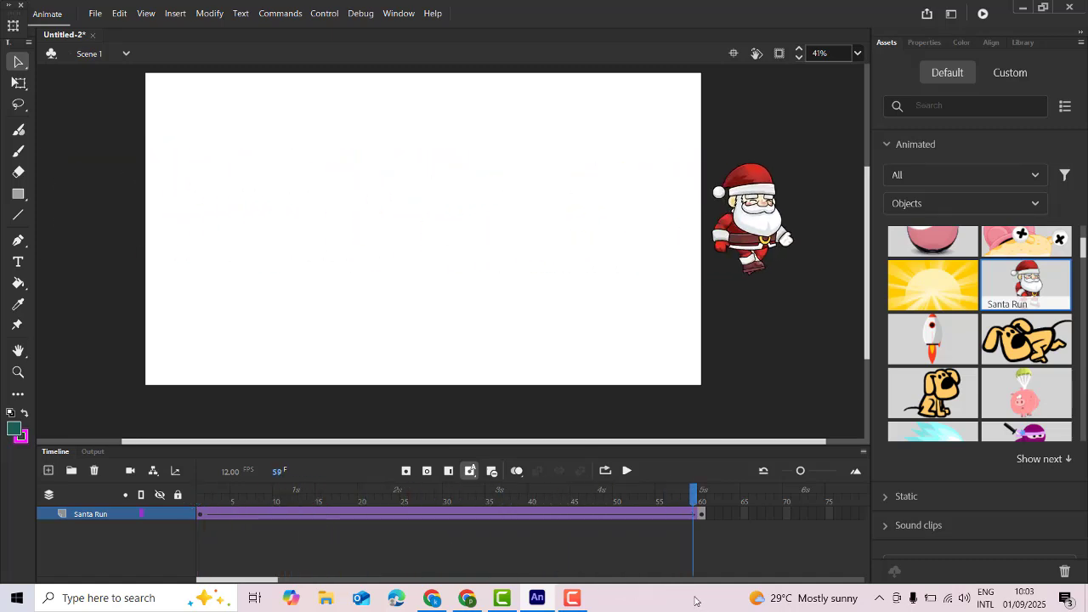
Test-play Untitled-2 as a SWF with Ctrl+Enter to watch Santa run at 12 fps
key(ctrl+Return)
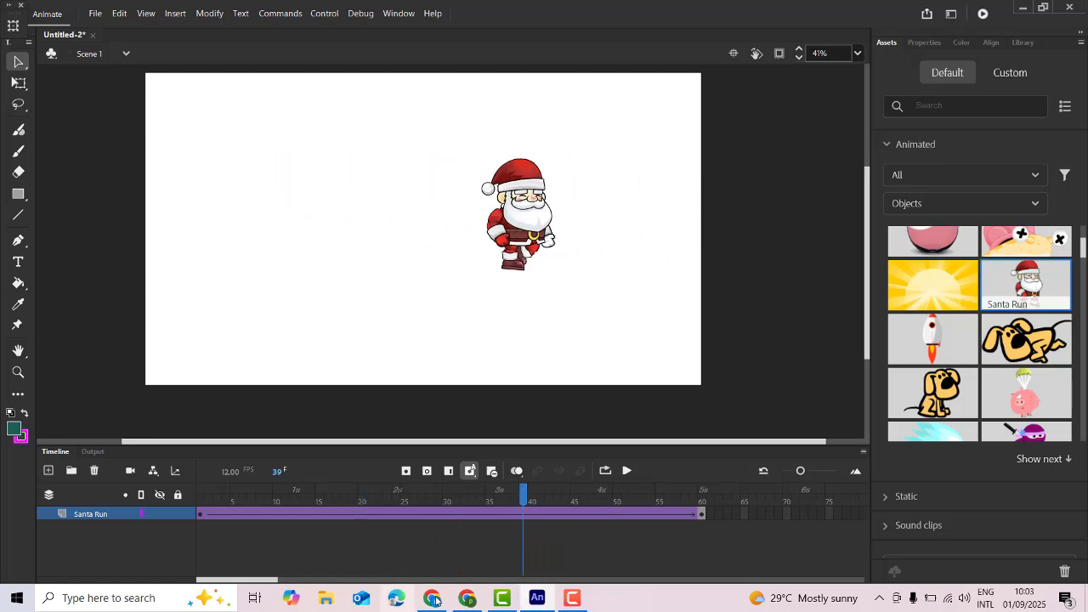
Search Google in Chrome for 'road cartoon' images
mouse_move(431, 601)
click(433, 564)
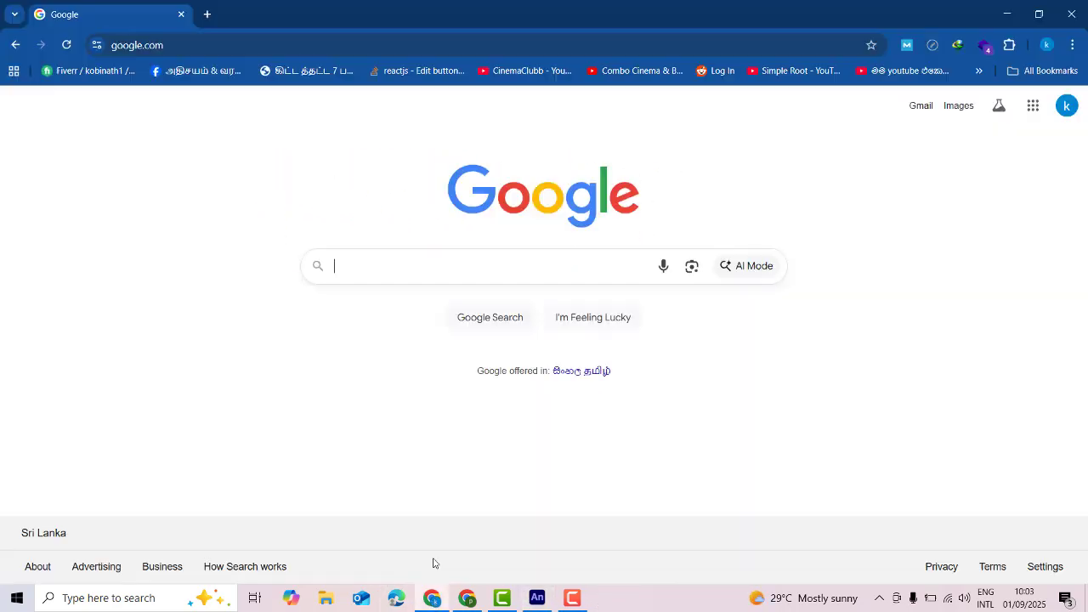
click(403, 272)
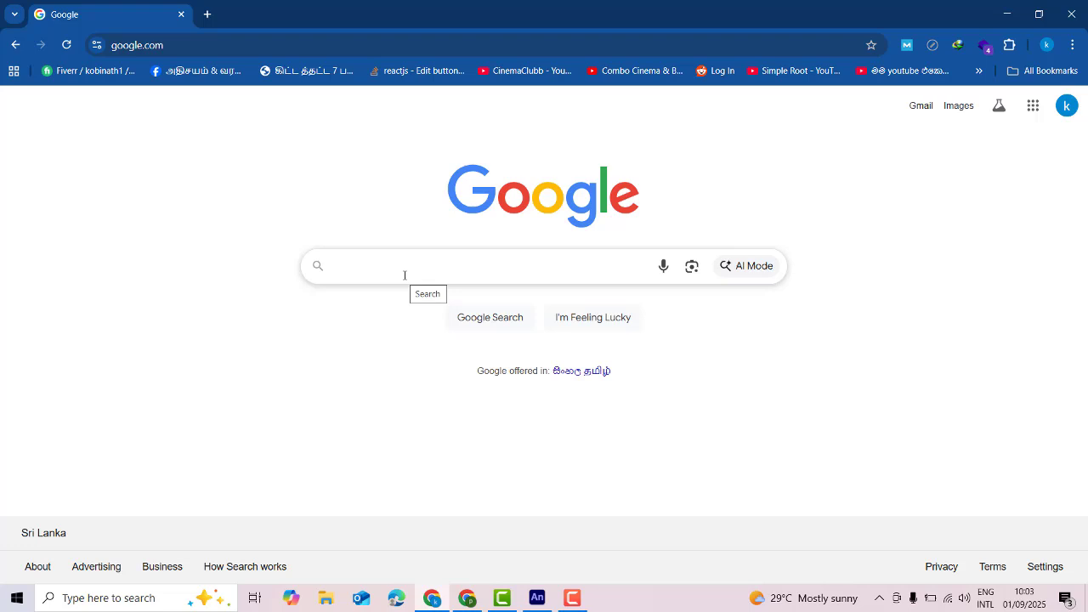
text(road)
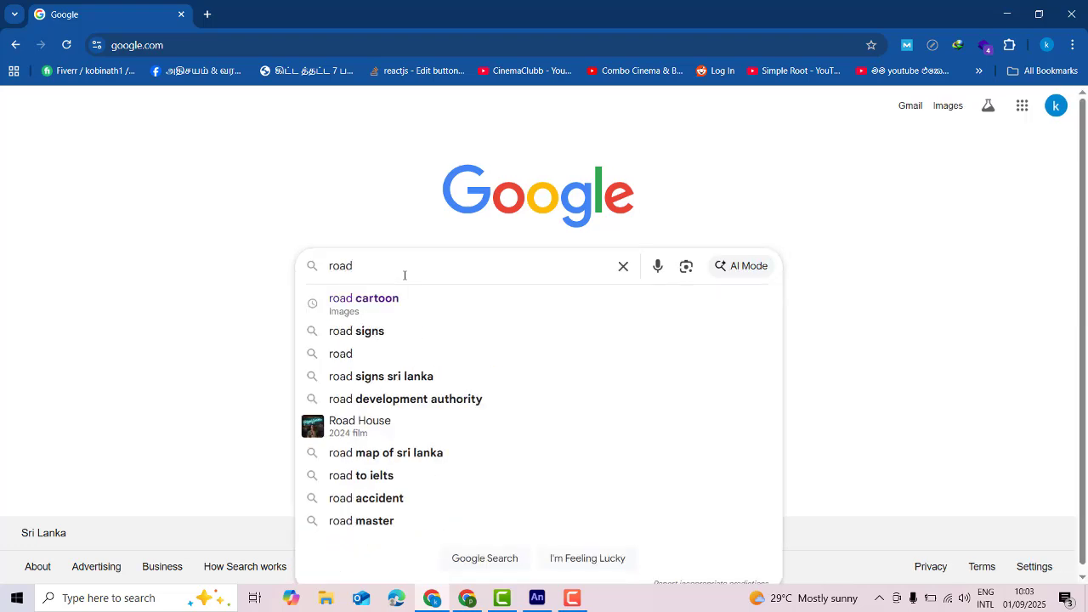
click(378, 309)
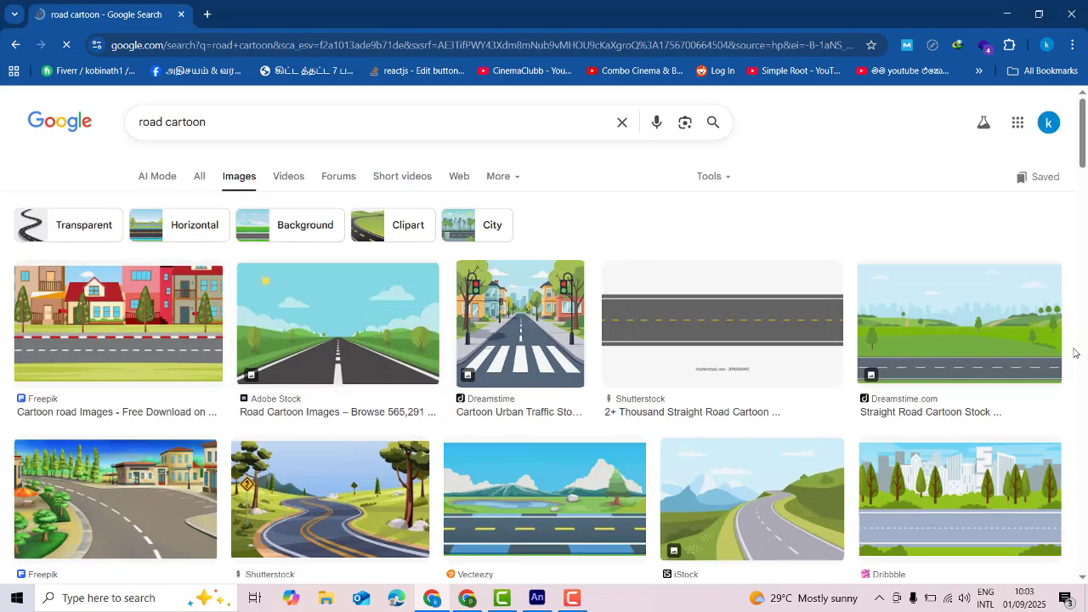
Copy the Vecteezy cartoon road image with mountains and a pond, then return to Animate
scroll(940, 367, down, 1)
scroll(939, 366, down, 2)
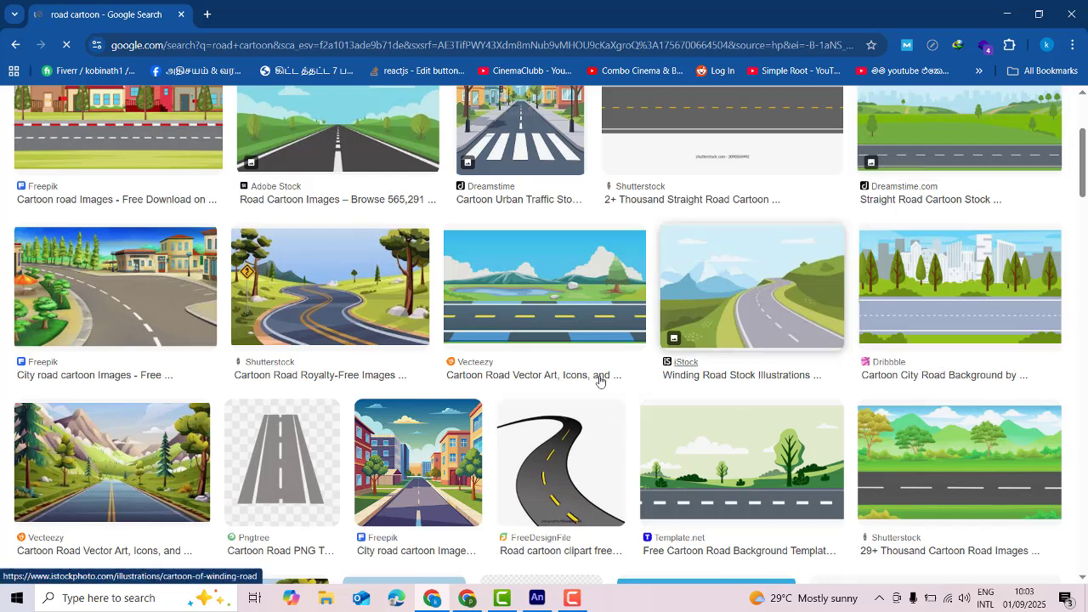
click(564, 300)
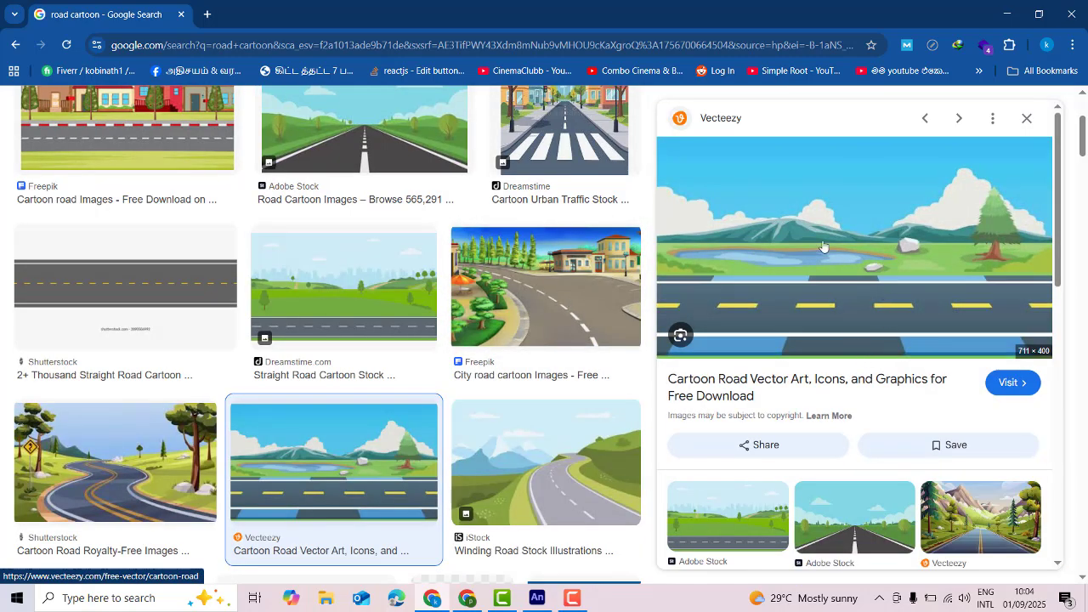
right_click(823, 207)
click(896, 445)
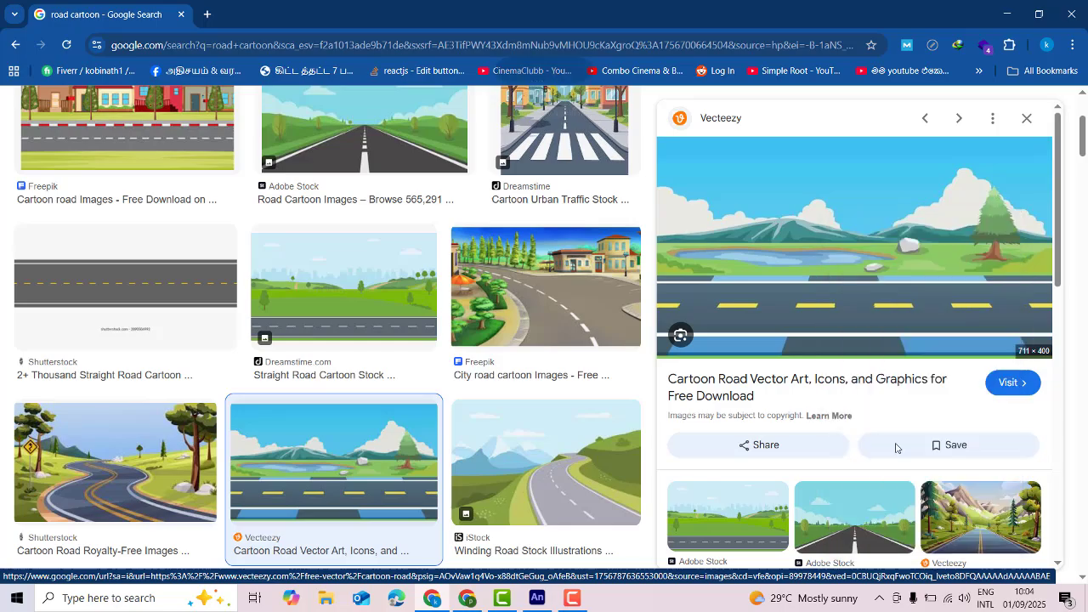
click(537, 600)
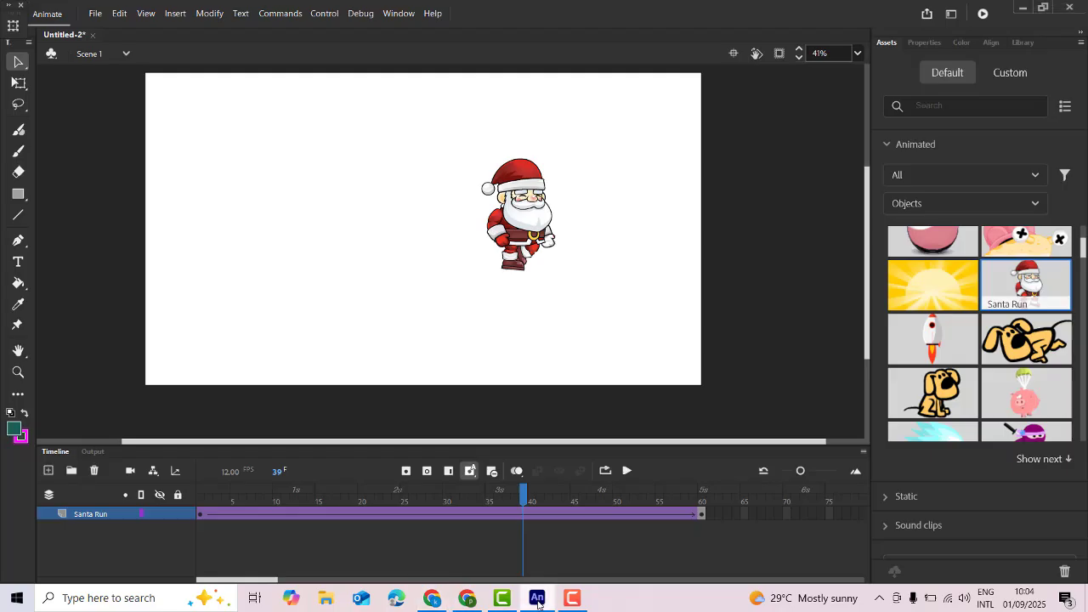
At frame 1, paste the road image onto a new layer and drag it to the stage's top-left corner
click(199, 515)
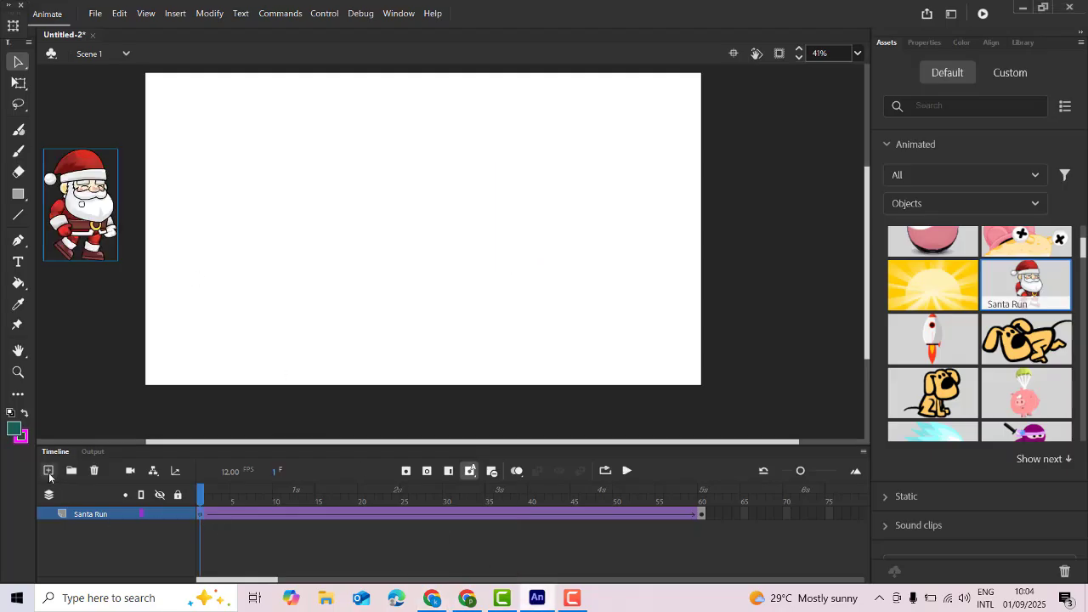
click(48, 470)
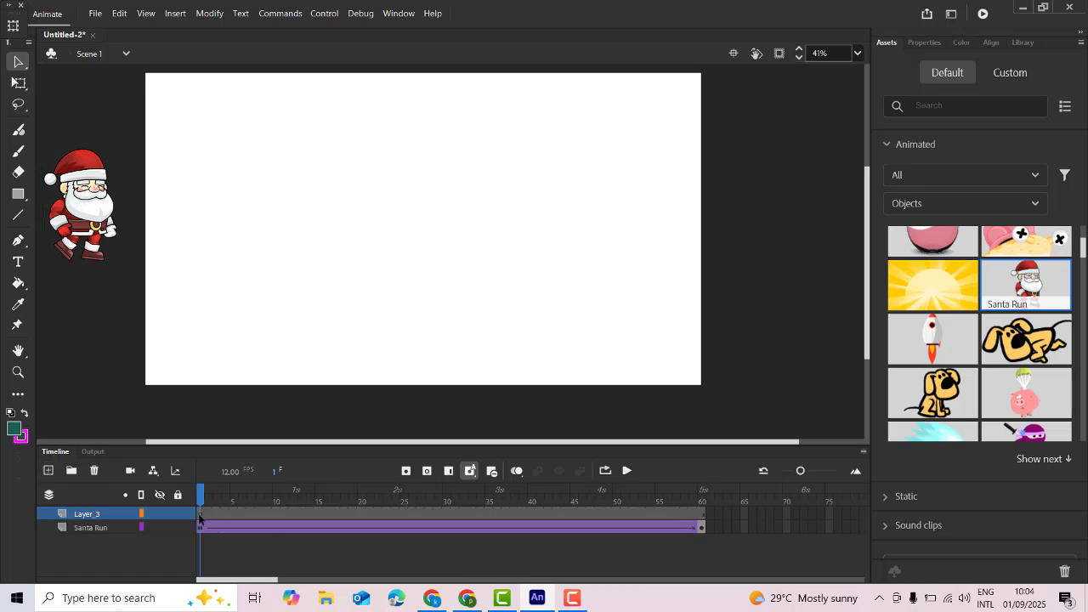
right_click(305, 123)
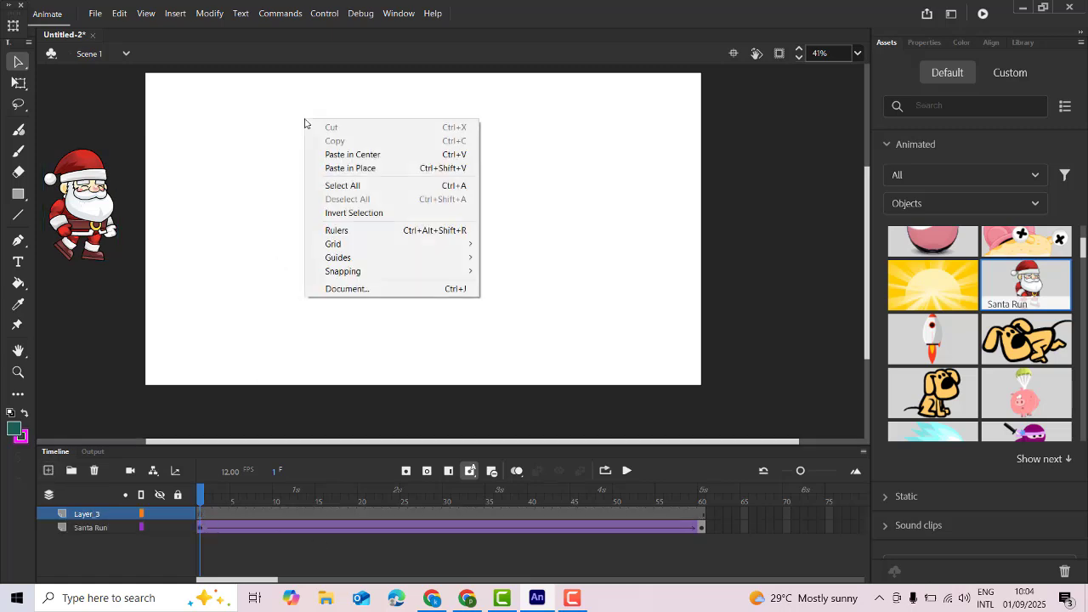
click(355, 155)
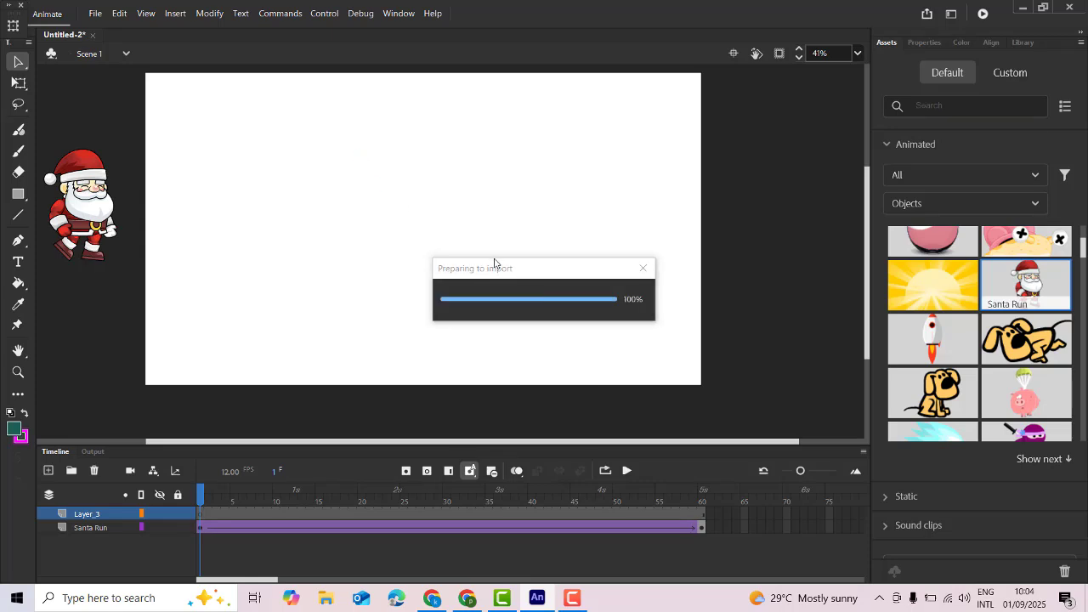
drag(415, 281, 208, 154)
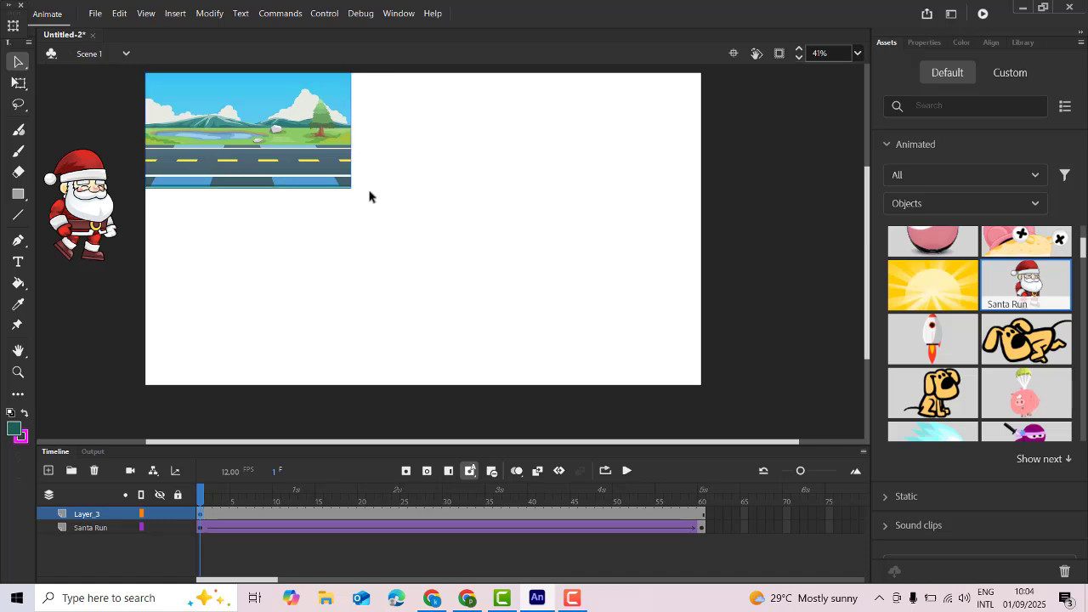
key(q)
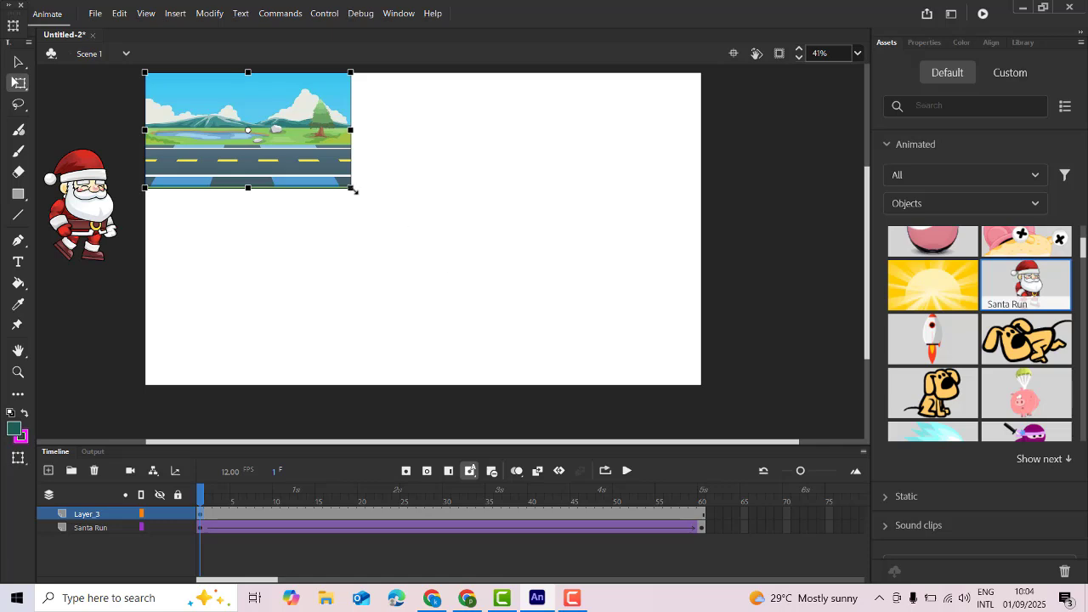
Scale the road image up with Free Transform and shift it slightly right and down
drag(360, 193, 701, 397)
drag(378, 260, 412, 267)
scroll(729, 238, up, 2)
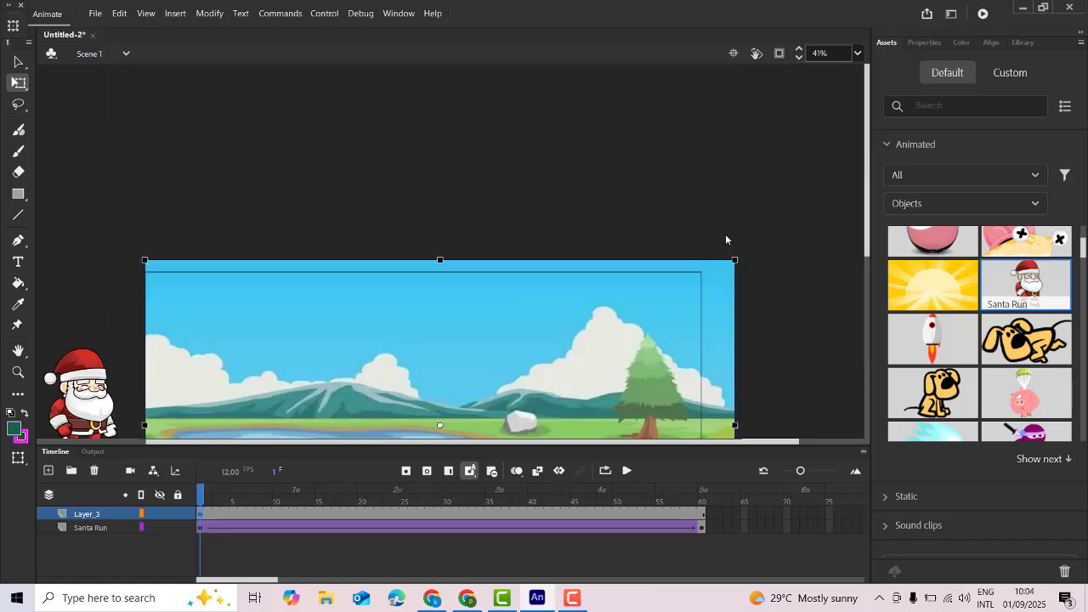
scroll(728, 238, down, 2)
scroll(748, 170, up, 1)
Fine-tune the road image's size and position until it exactly fills the stage, then deselect it
drag(737, 146, 687, 164)
drag(638, 219, 637, 216)
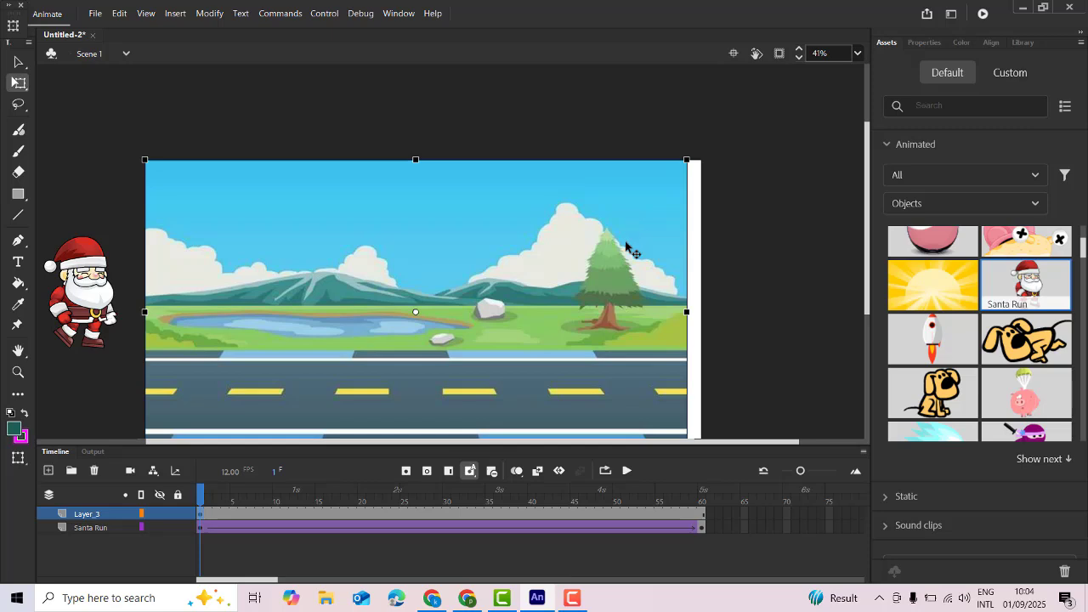
mouse_move(503, 295)
mouse_down()
mouse_move(528, 293)
mouse_move(504, 295)
mouse_up()
scroll(624, 272, down, 3)
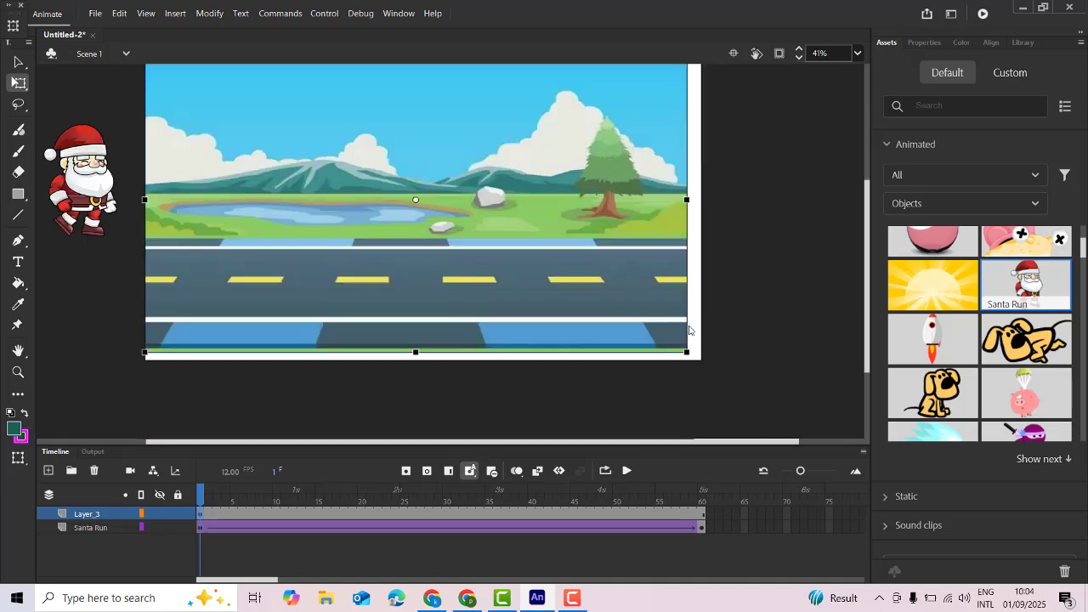
drag(690, 357, 701, 358)
click(765, 341)
scroll(325, 278, up, 3)
scroll(326, 279, down, 6)
scroll(327, 283, up, 3)
scroll(236, 105, up, 3)
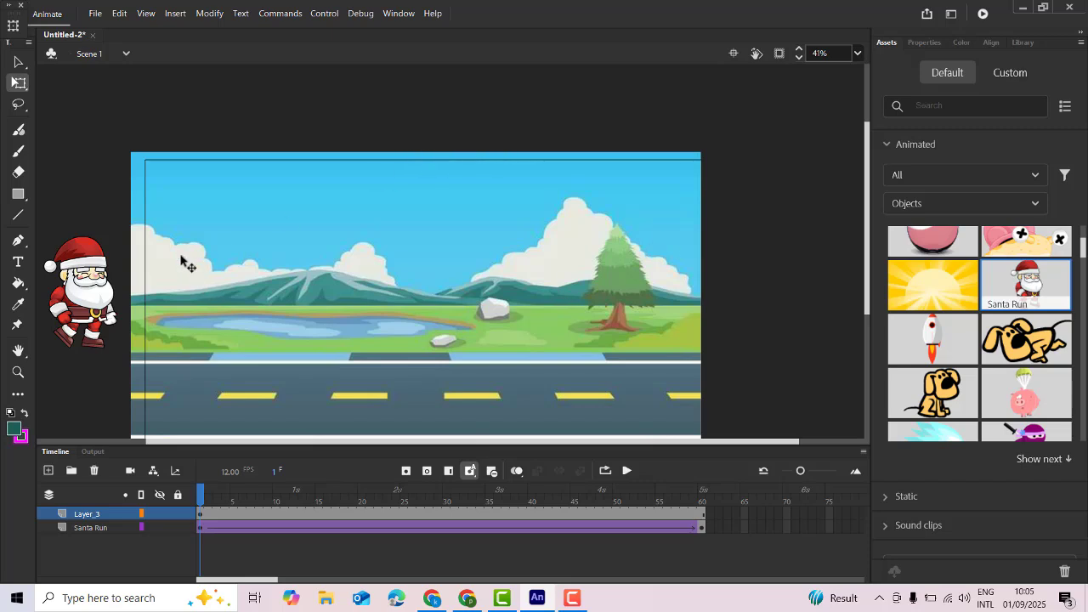
scroll(766, 292, down, 3)
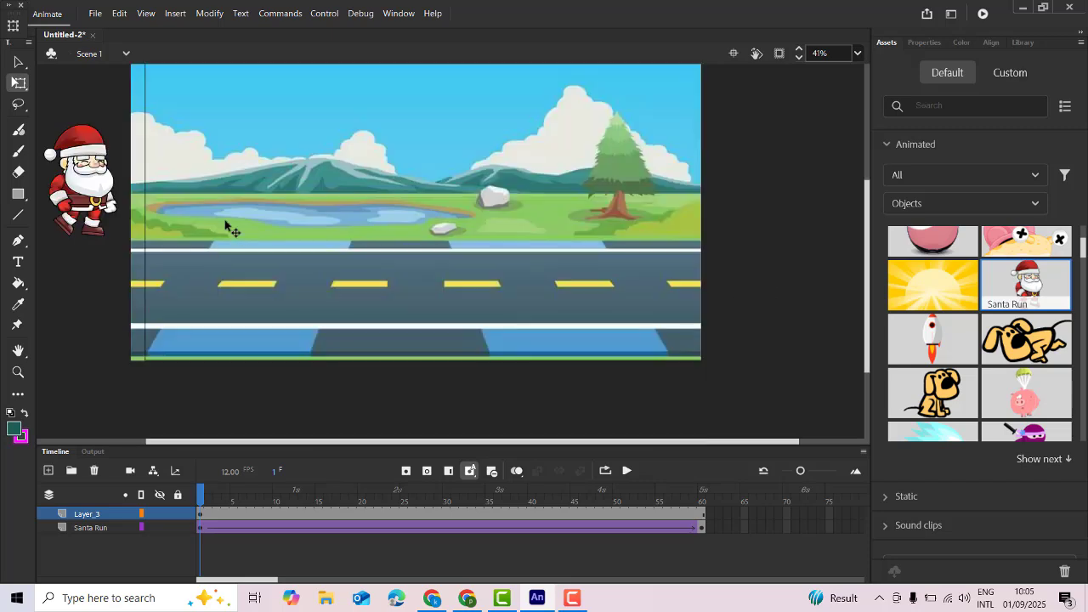
Move Santa down onto the road at frame 1 and check the tween at frame 60
drag(85, 190, 85, 266)
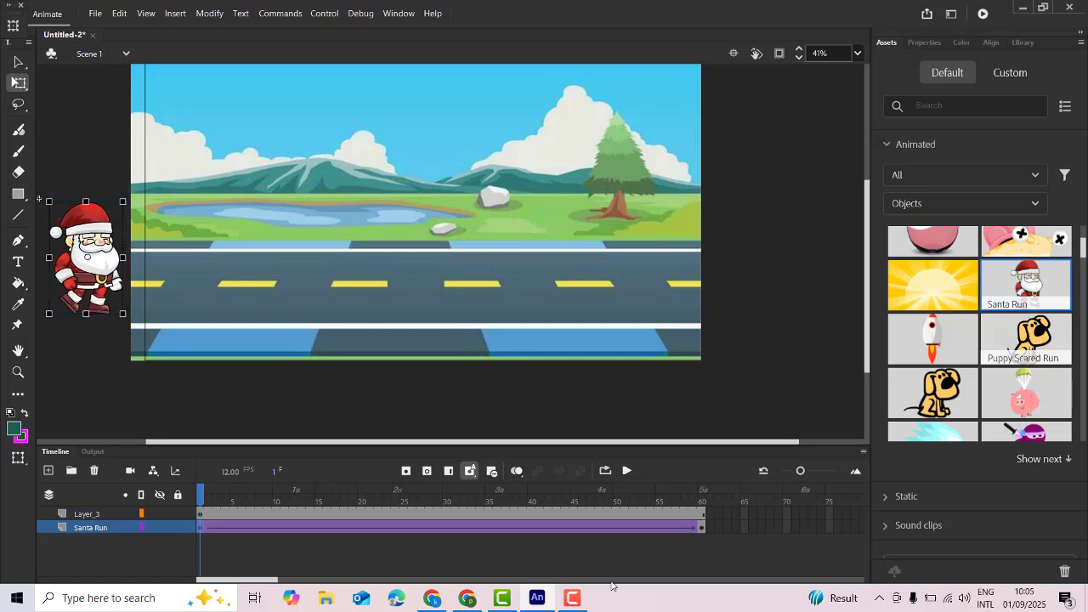
click(703, 528)
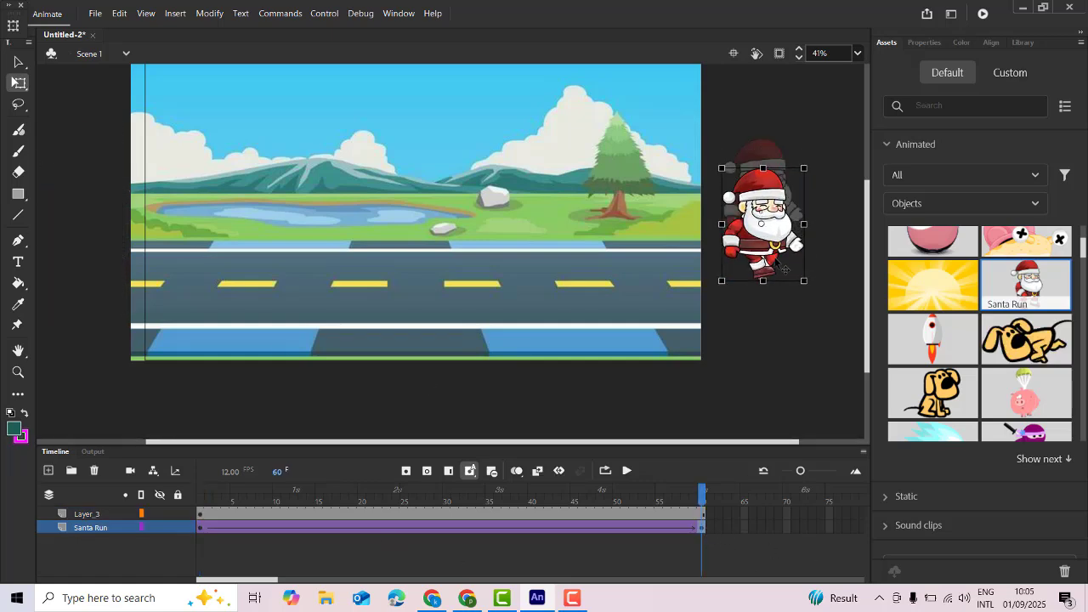
mouse_move(702, 493)
mouse_down()
mouse_move(196, 493)
mouse_move(702, 492)
mouse_up()
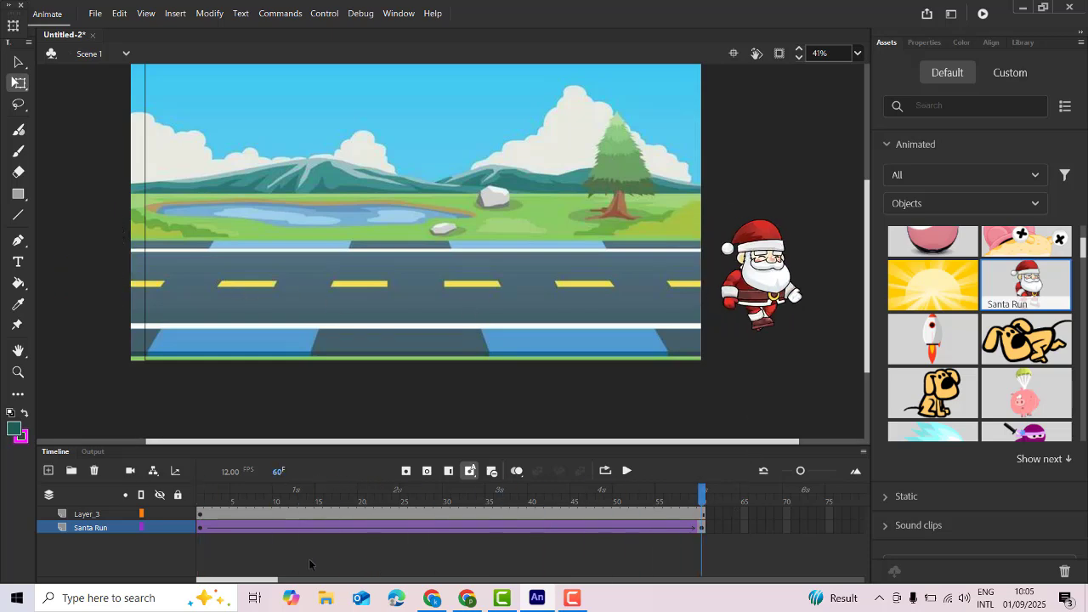
Rename Layer_3 to 'back' and move it beneath the Santa Run layer
click(85, 515)
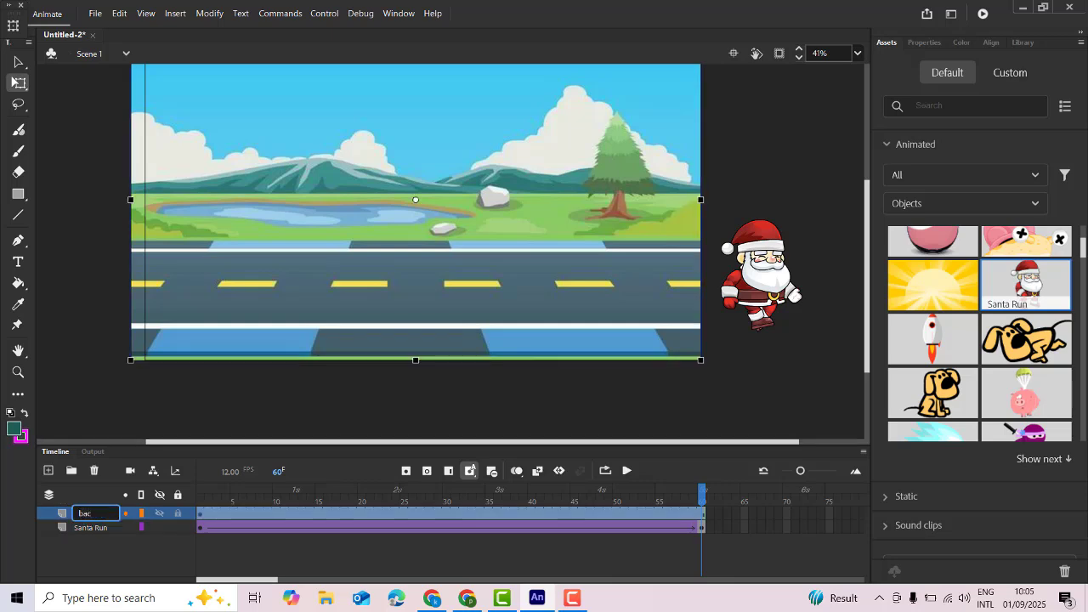
text(back)
click(121, 554)
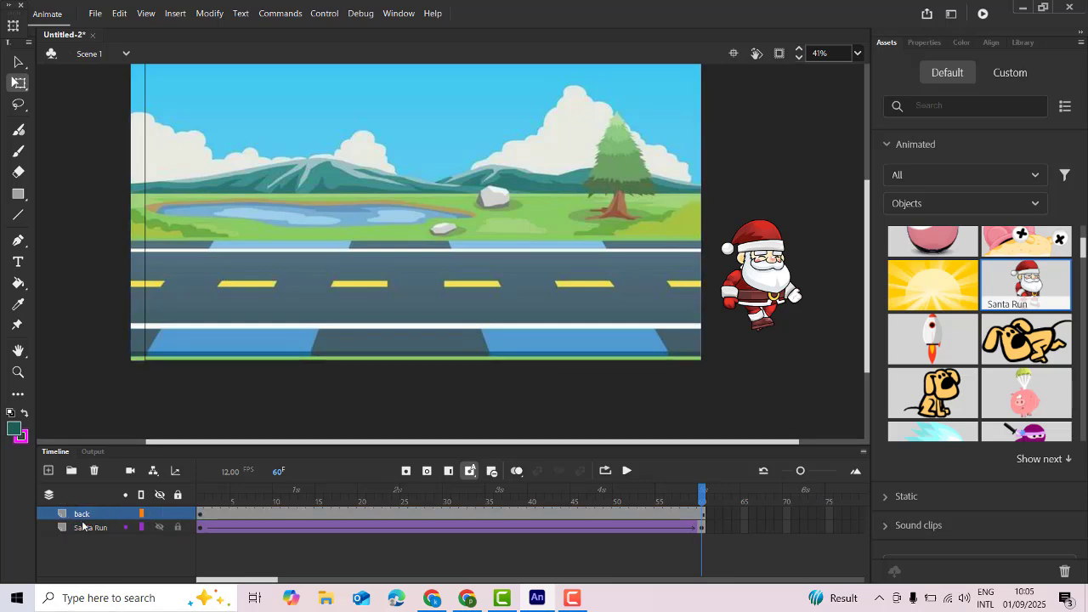
drag(79, 517, 77, 536)
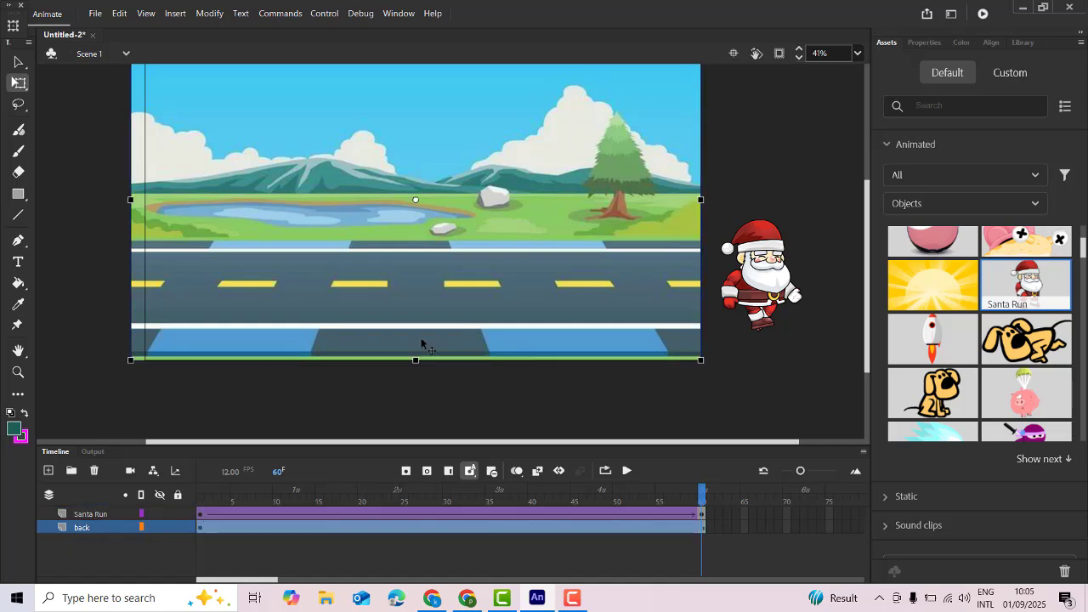
Raise Santa slightly at frame 1 and place his end point at the stage's right edge
drag(199, 532, 698, 598)
drag(697, 509, 182, 507)
drag(86, 256, 87, 231)
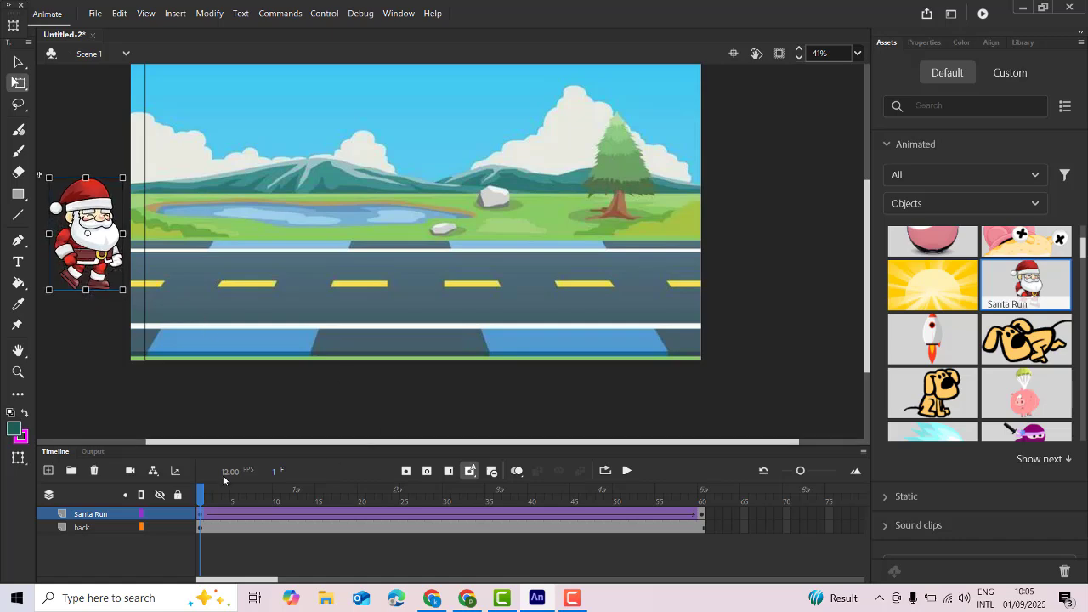
drag(209, 494, 740, 524)
drag(759, 300, 740, 264)
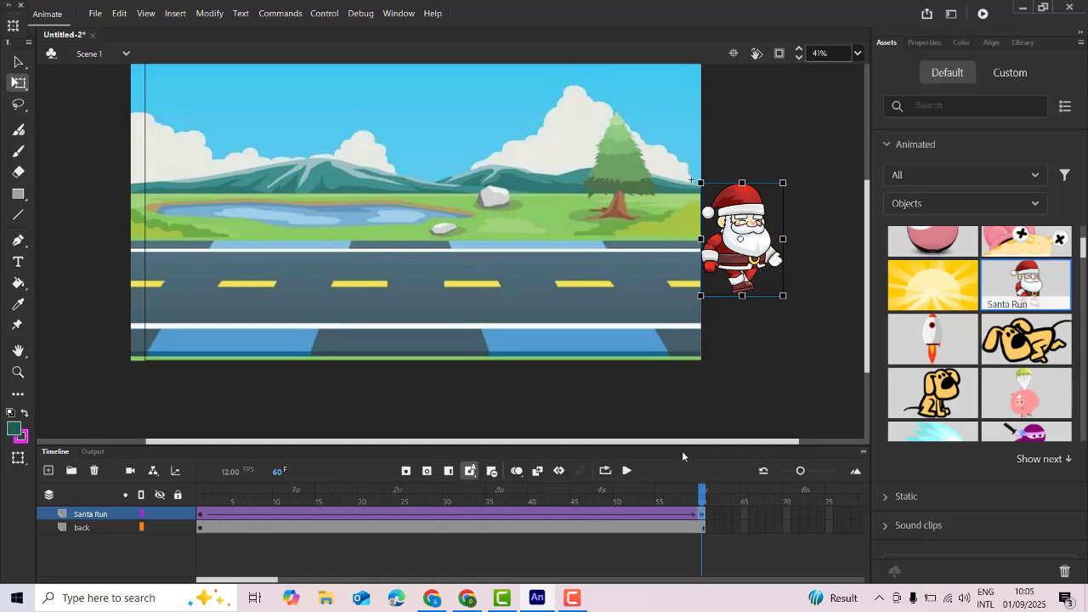
drag(702, 492, 280, 504)
Test-play the animation as Untitled-2.swf with Ctrl+Enter and resize the player window over the stage
key(ctrl+Return)
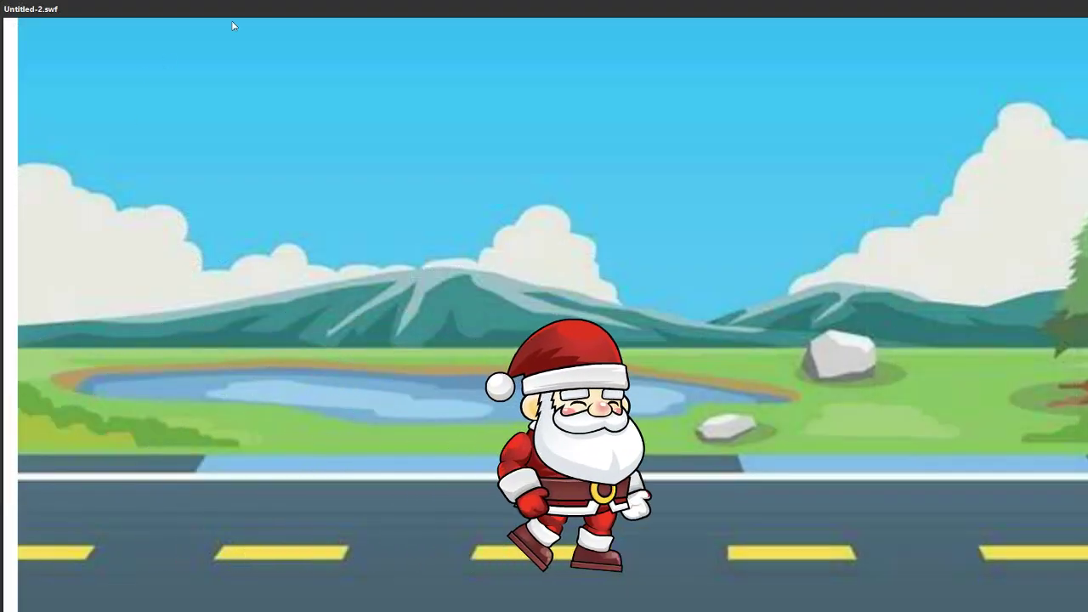
double_click(534, 8)
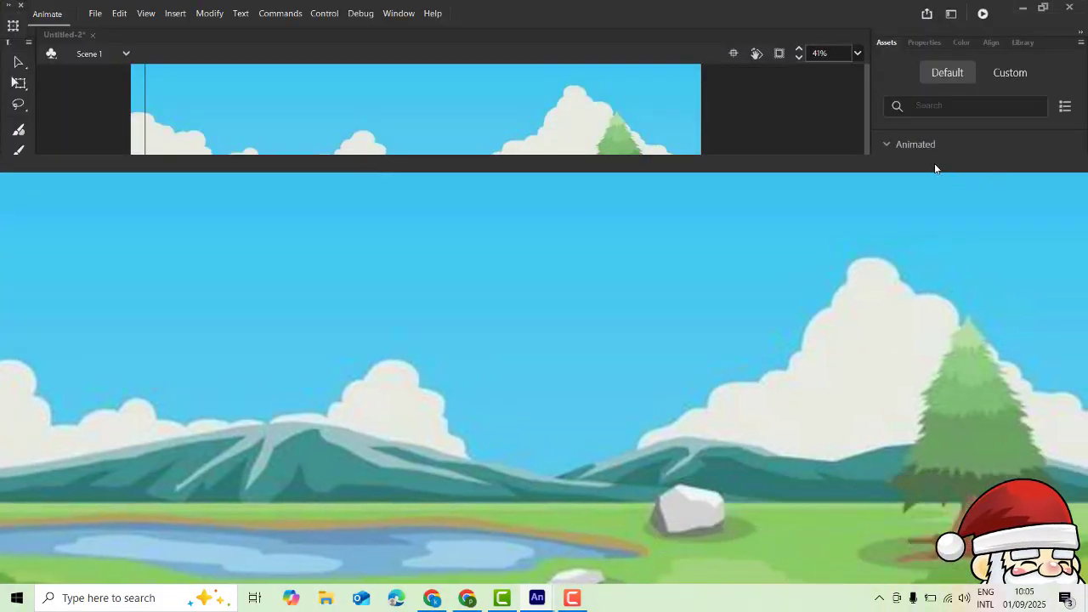
drag(936, 165, 553, 134)
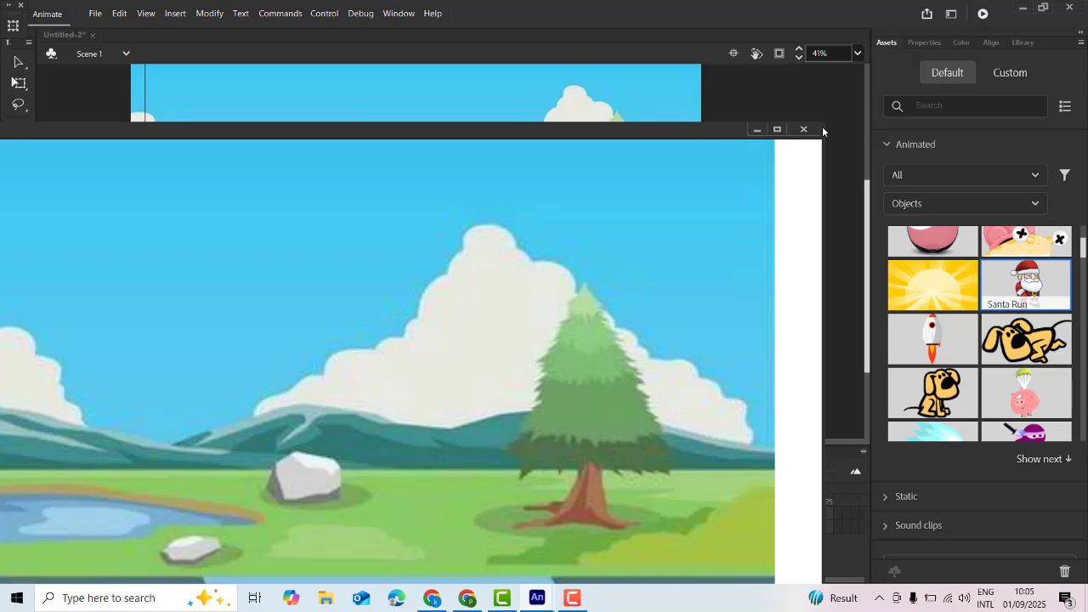
drag(824, 127, 245, 323)
drag(59, 336, 277, 44)
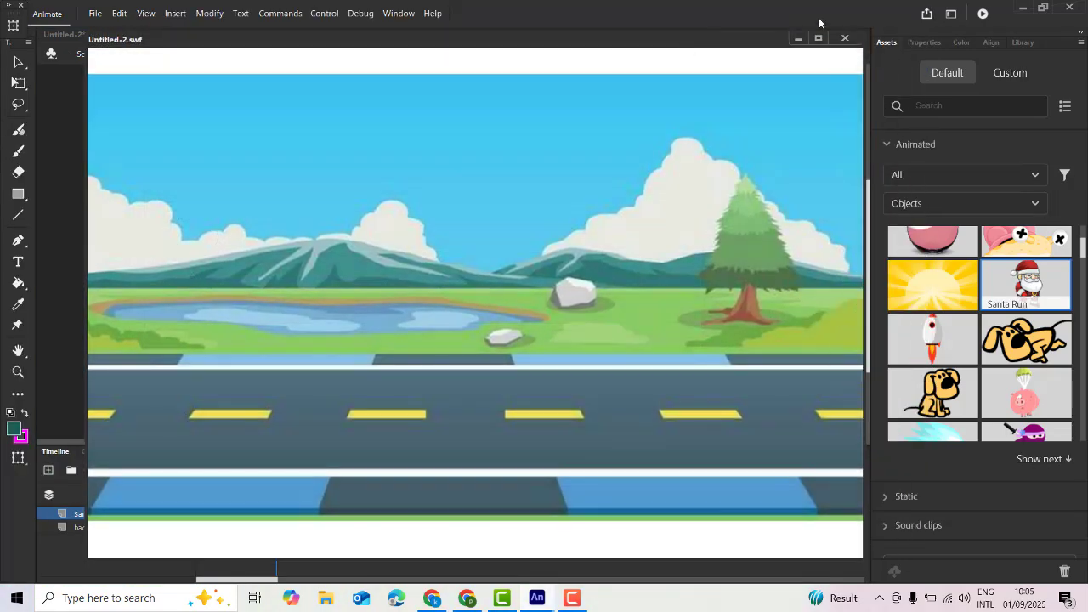